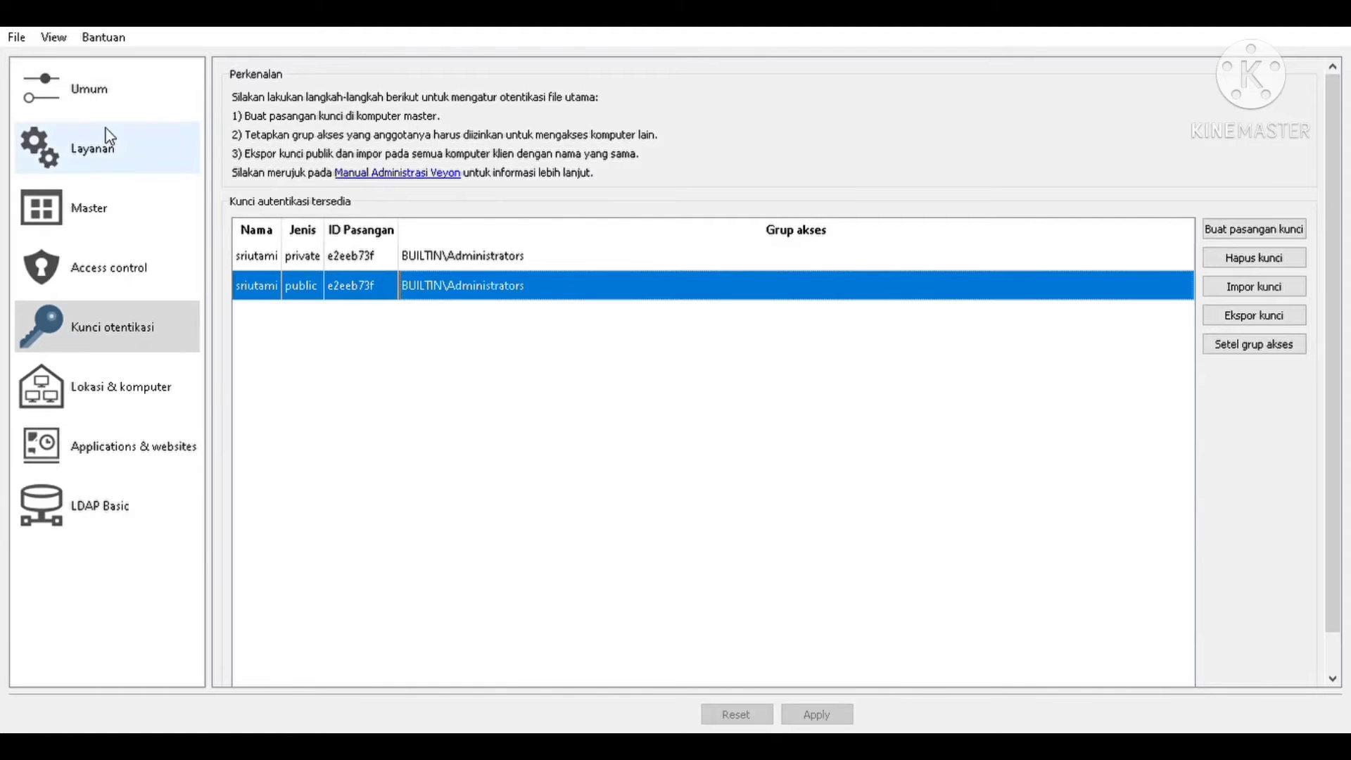
- On the general settings page, confirm the authentication method is Key file authentication
click(105, 90)
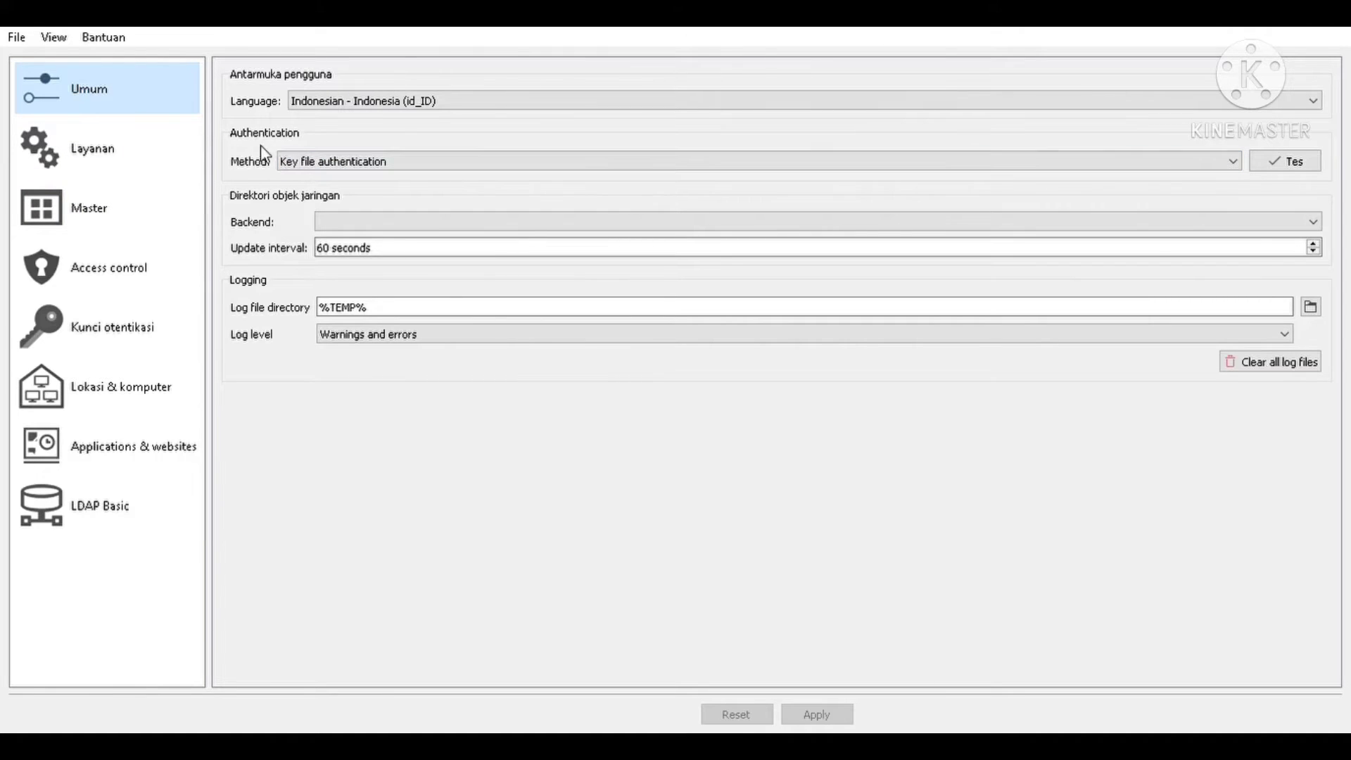
click(390, 169)
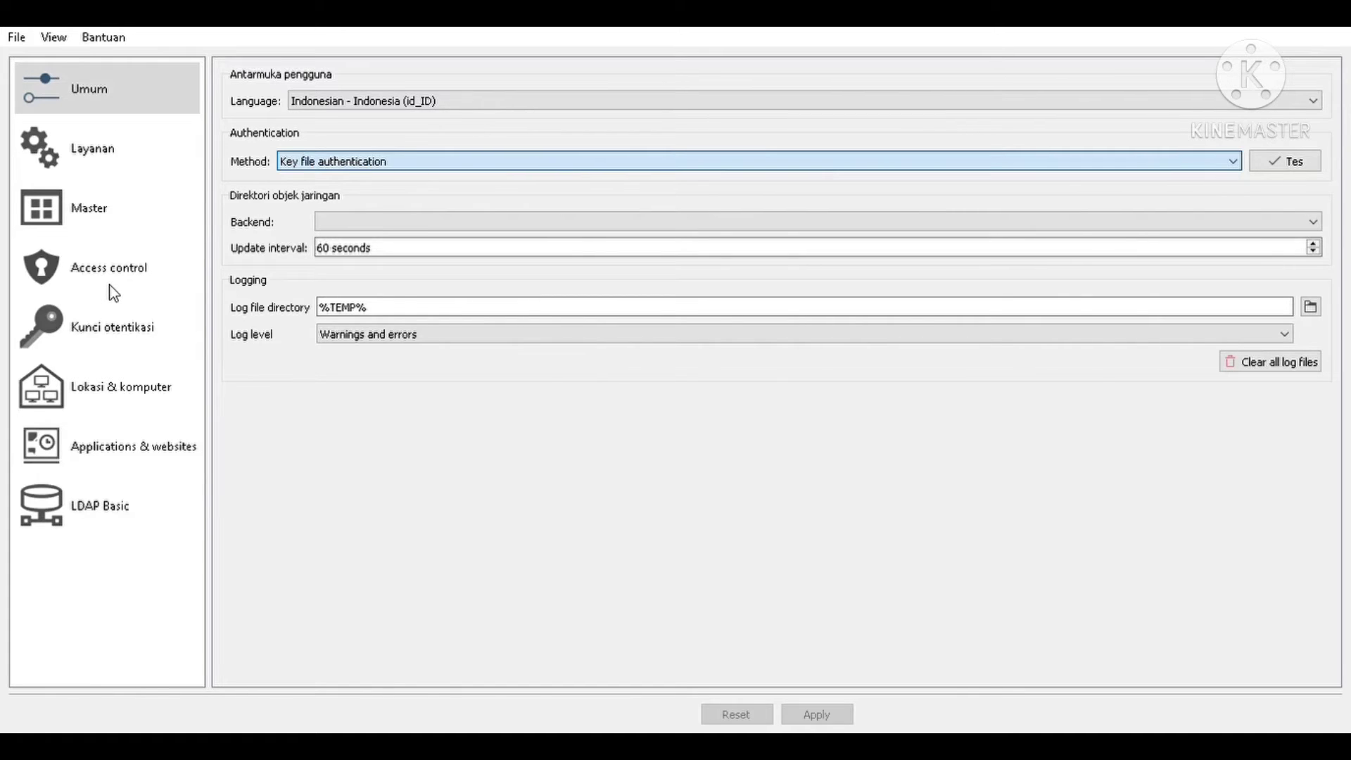
- Delete both the private and public authentication keys from the key list
click(129, 335)
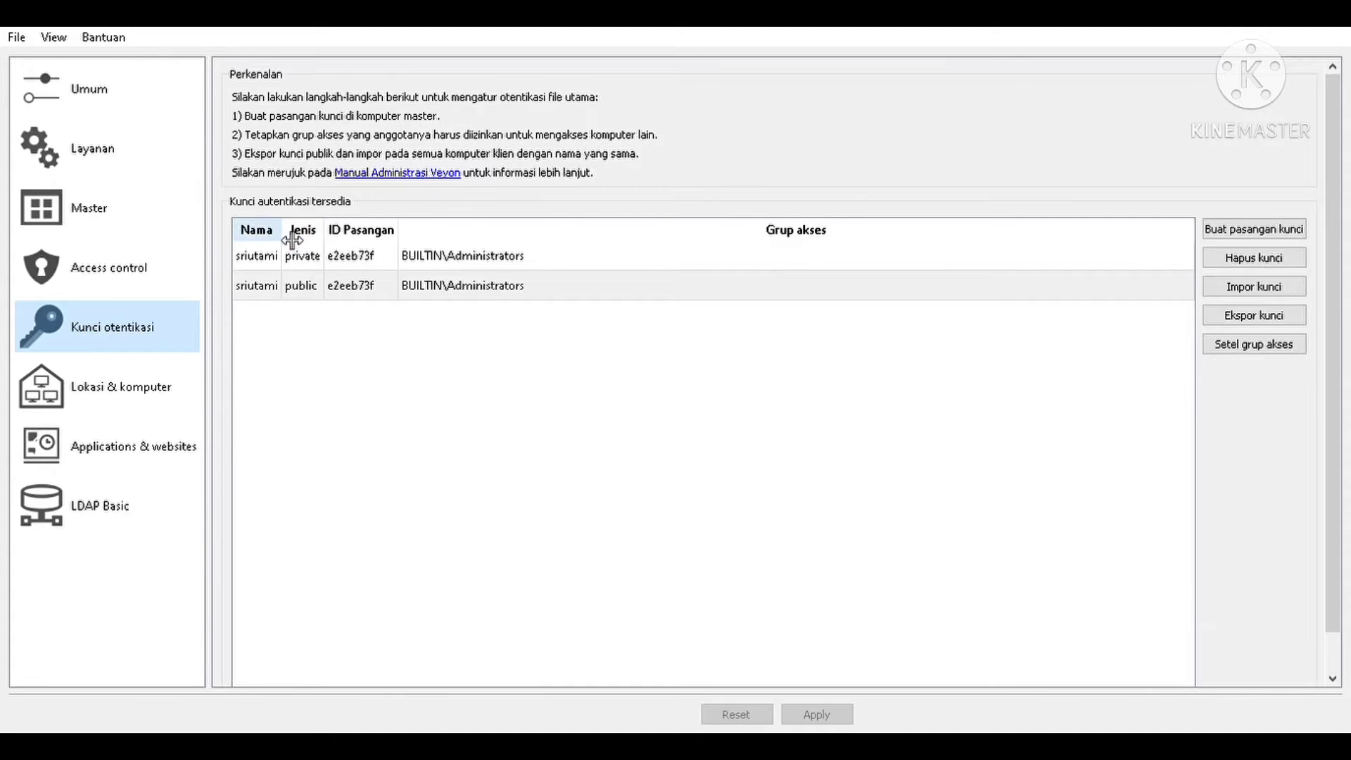
drag(293, 240, 330, 241)
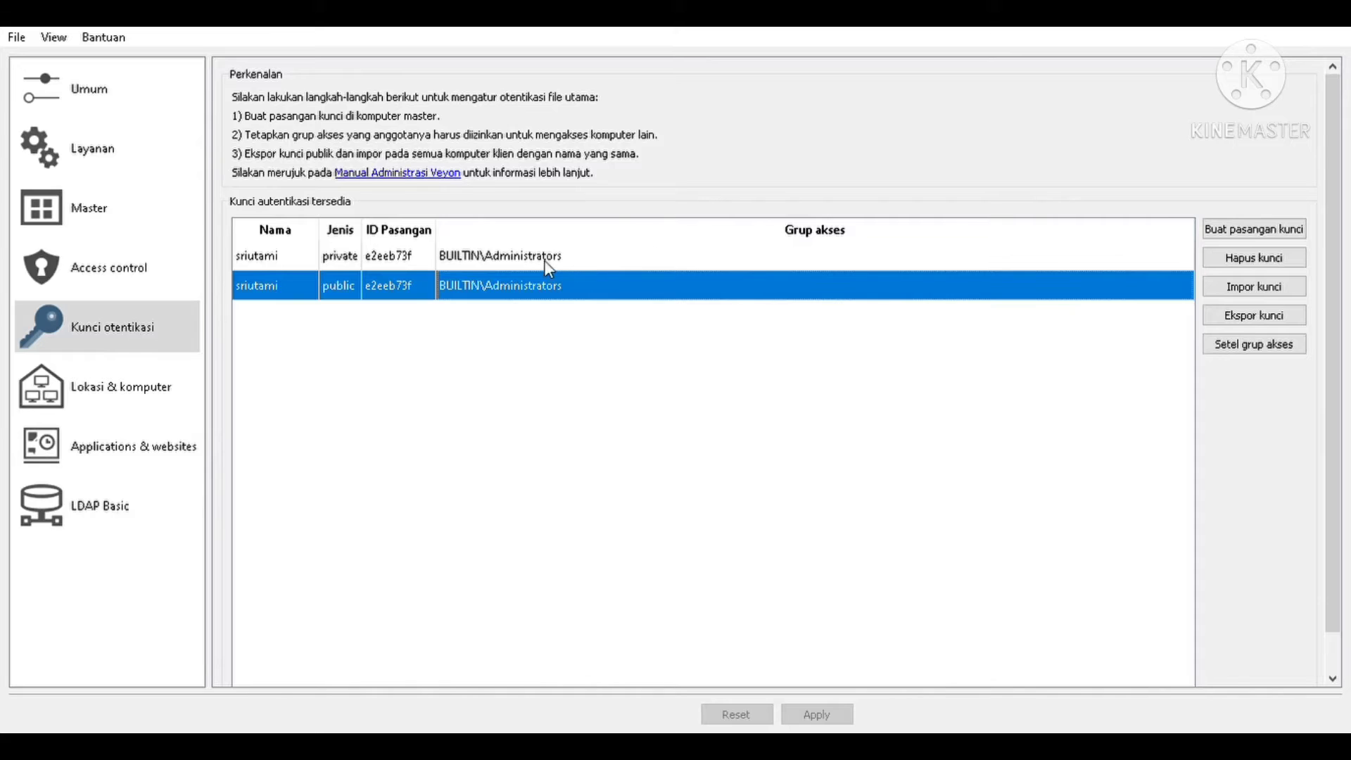
click(276, 260)
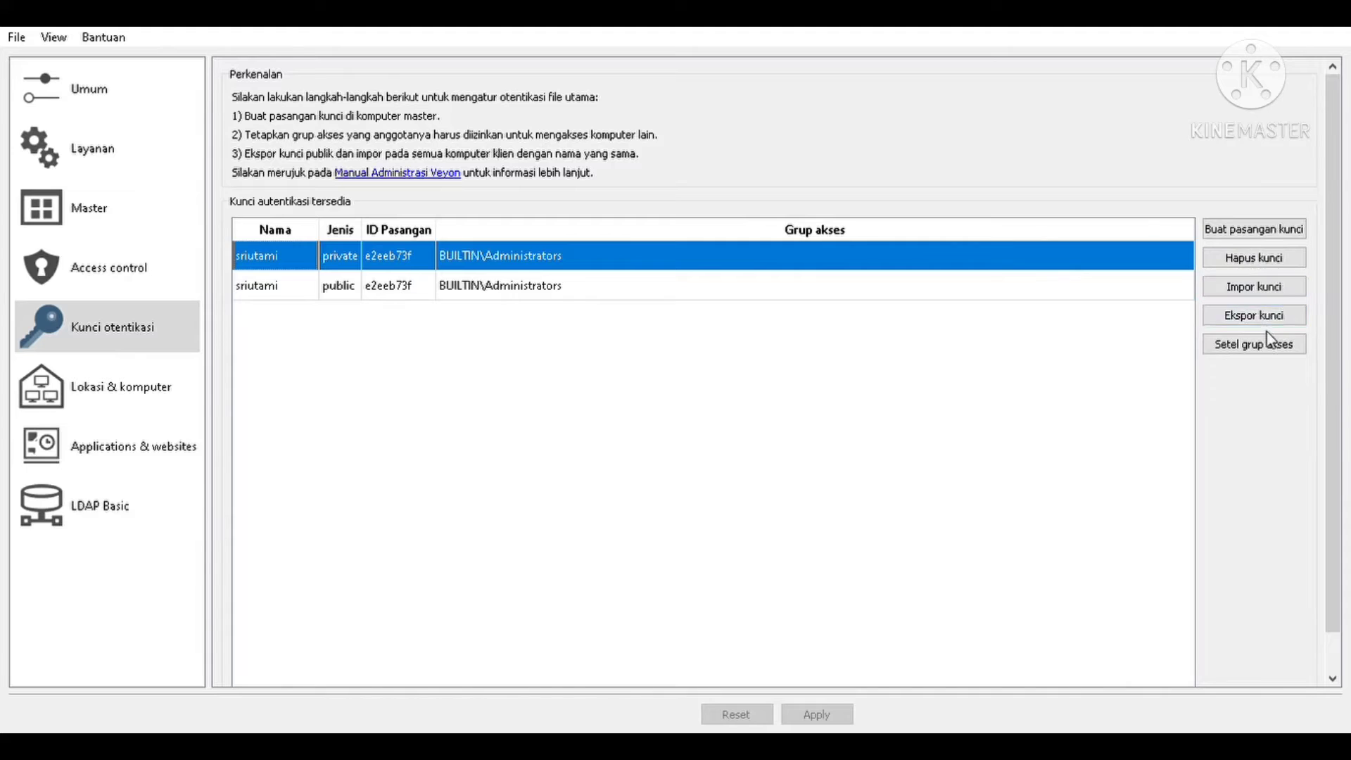
click(1270, 260)
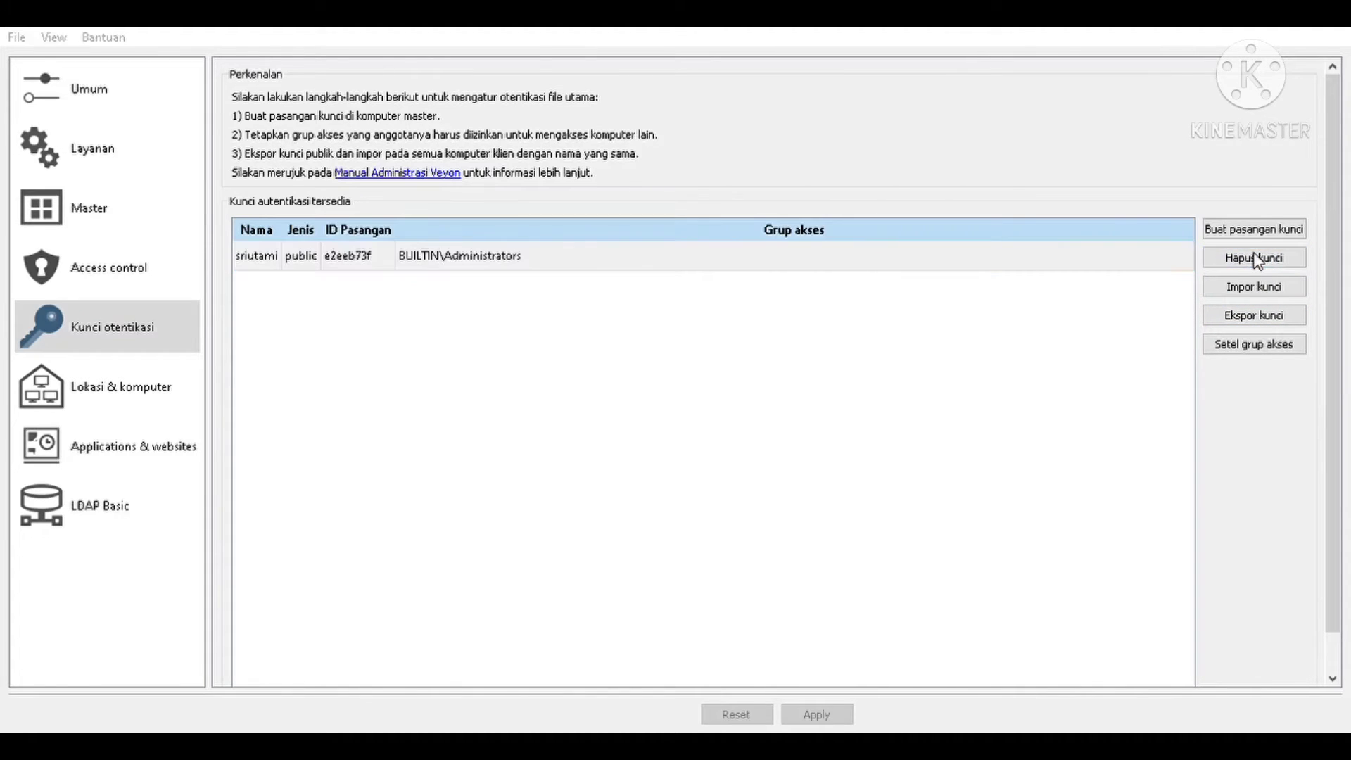
click(750, 386)
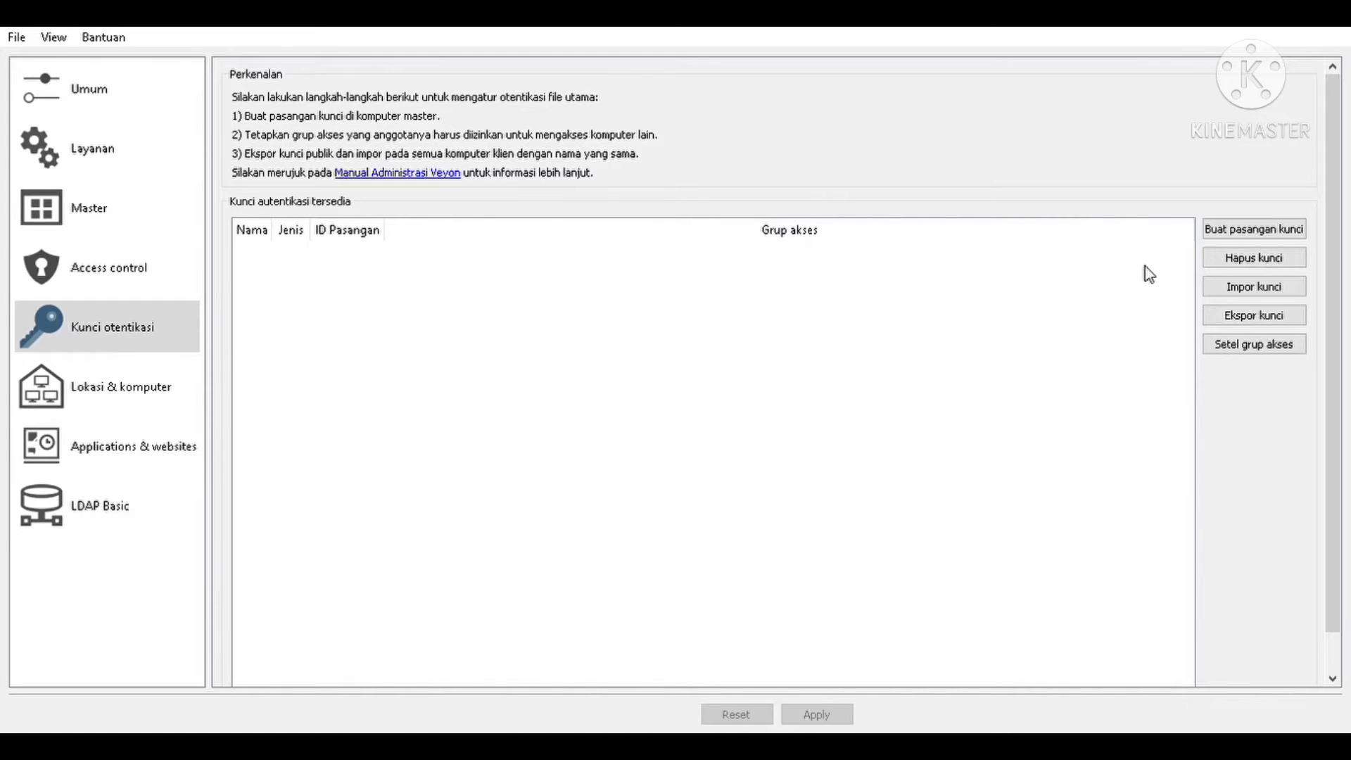
- Generate a new key pair with ID 73b3b666 and export its public key to a file
click(1250, 238)
click(885, 414)
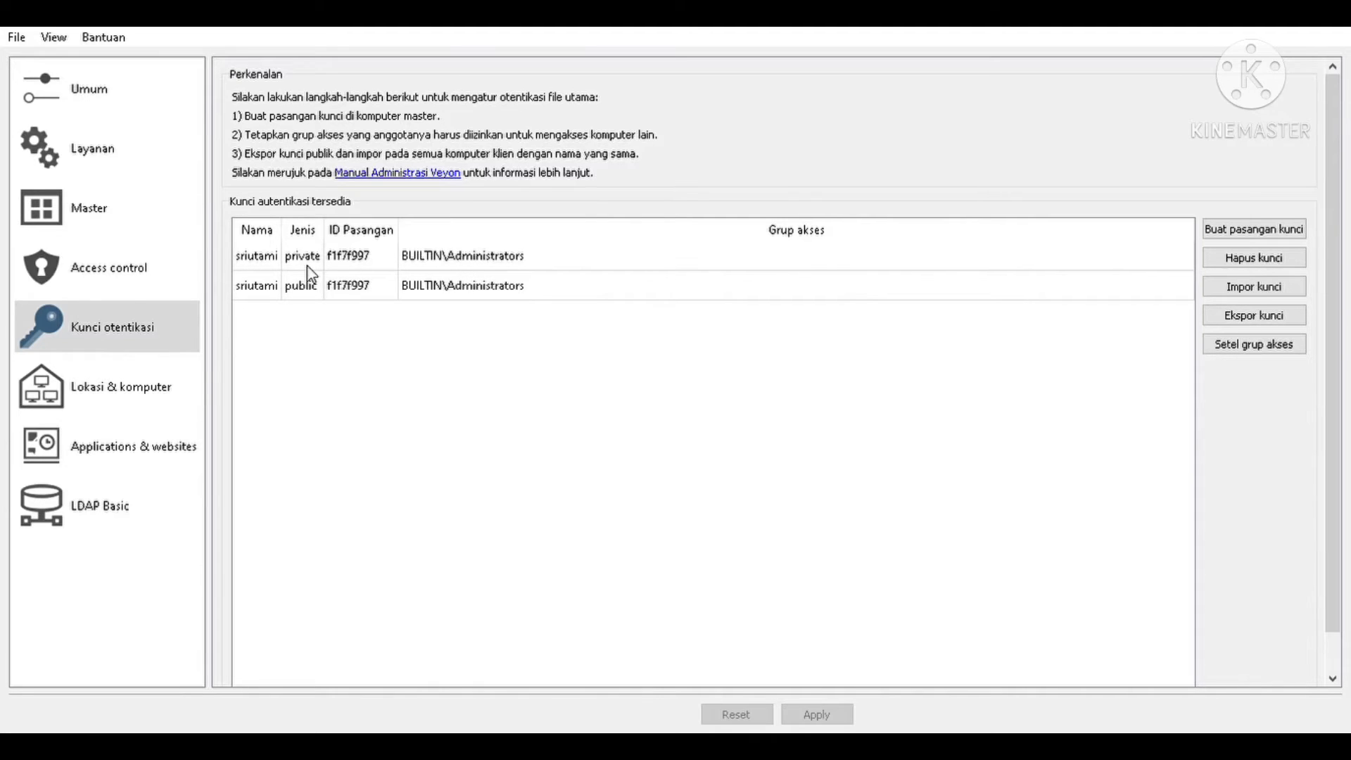
click(269, 292)
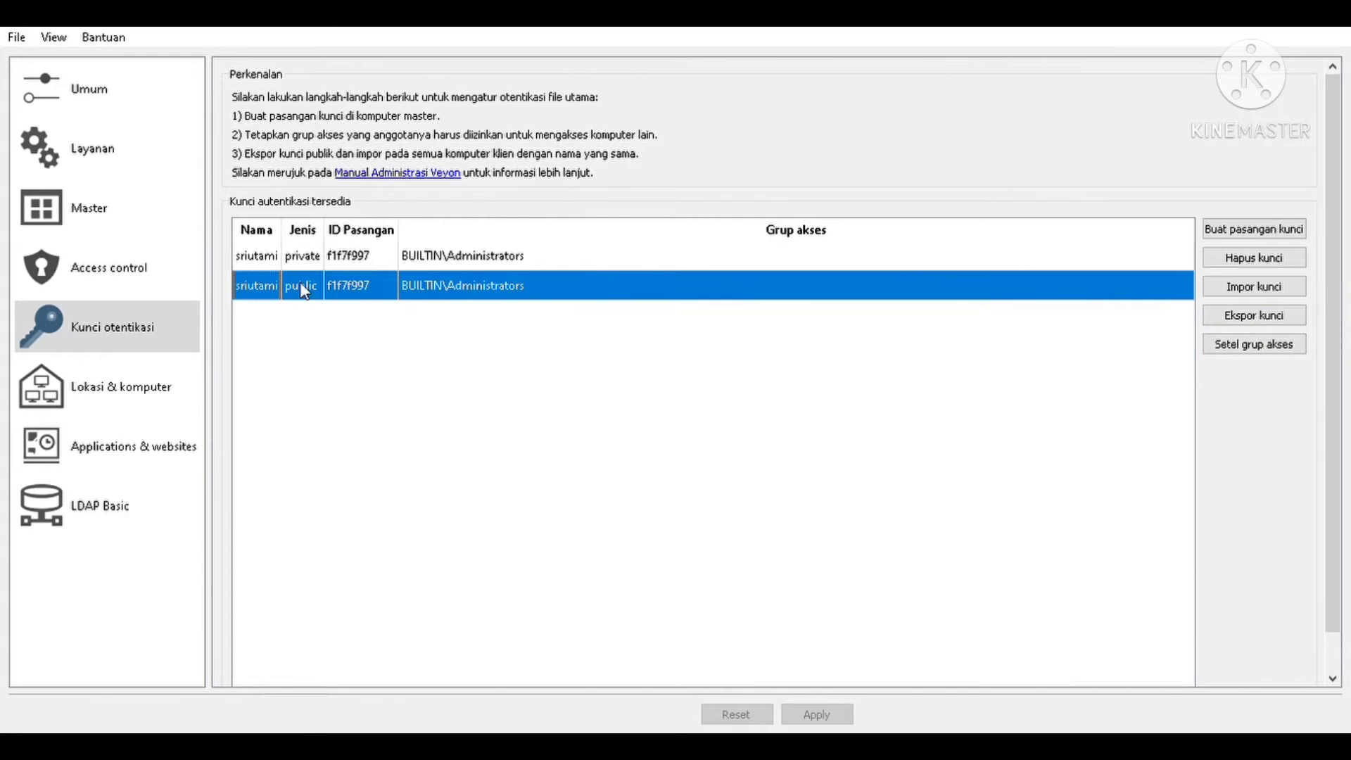
click(1266, 321)
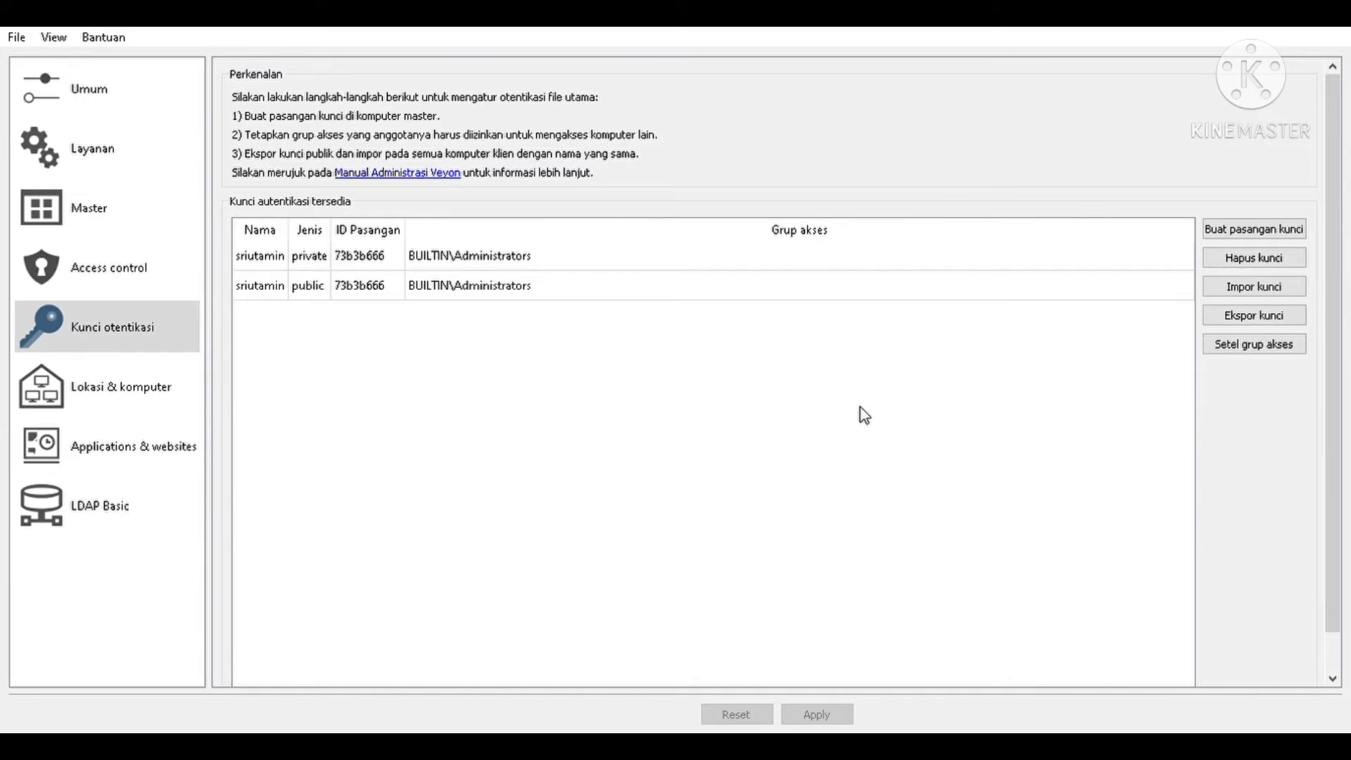
click(312, 289)
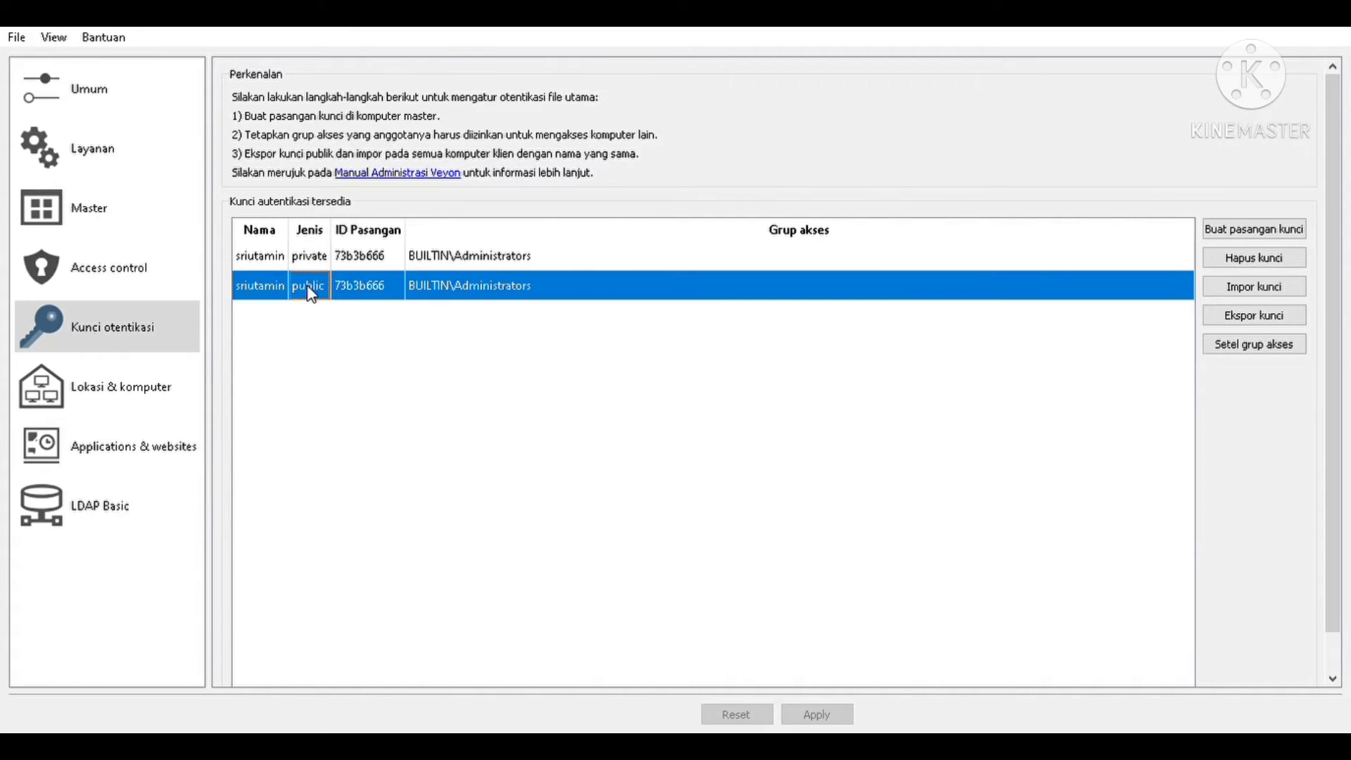
click(1264, 320)
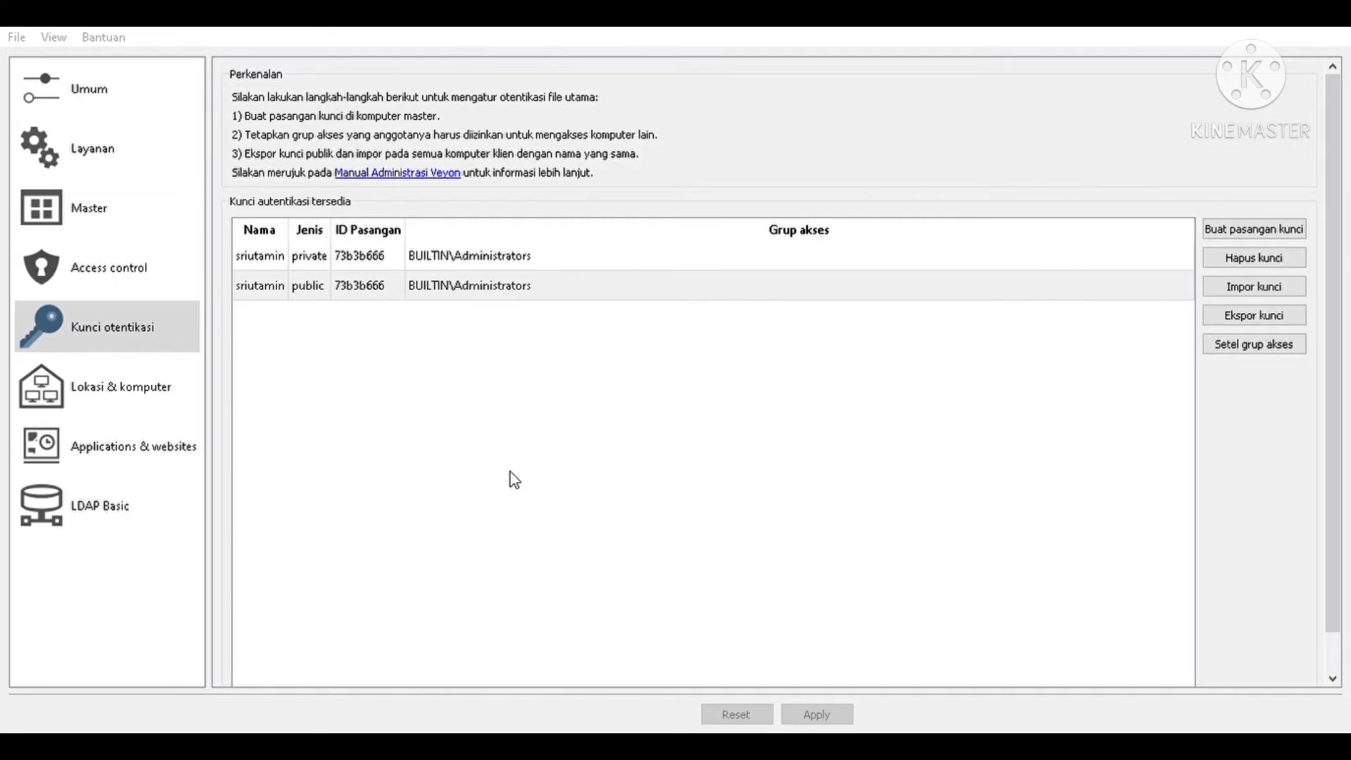
- Finish the public key export and select the LabIPA location under Locations & computers
click(878, 398)
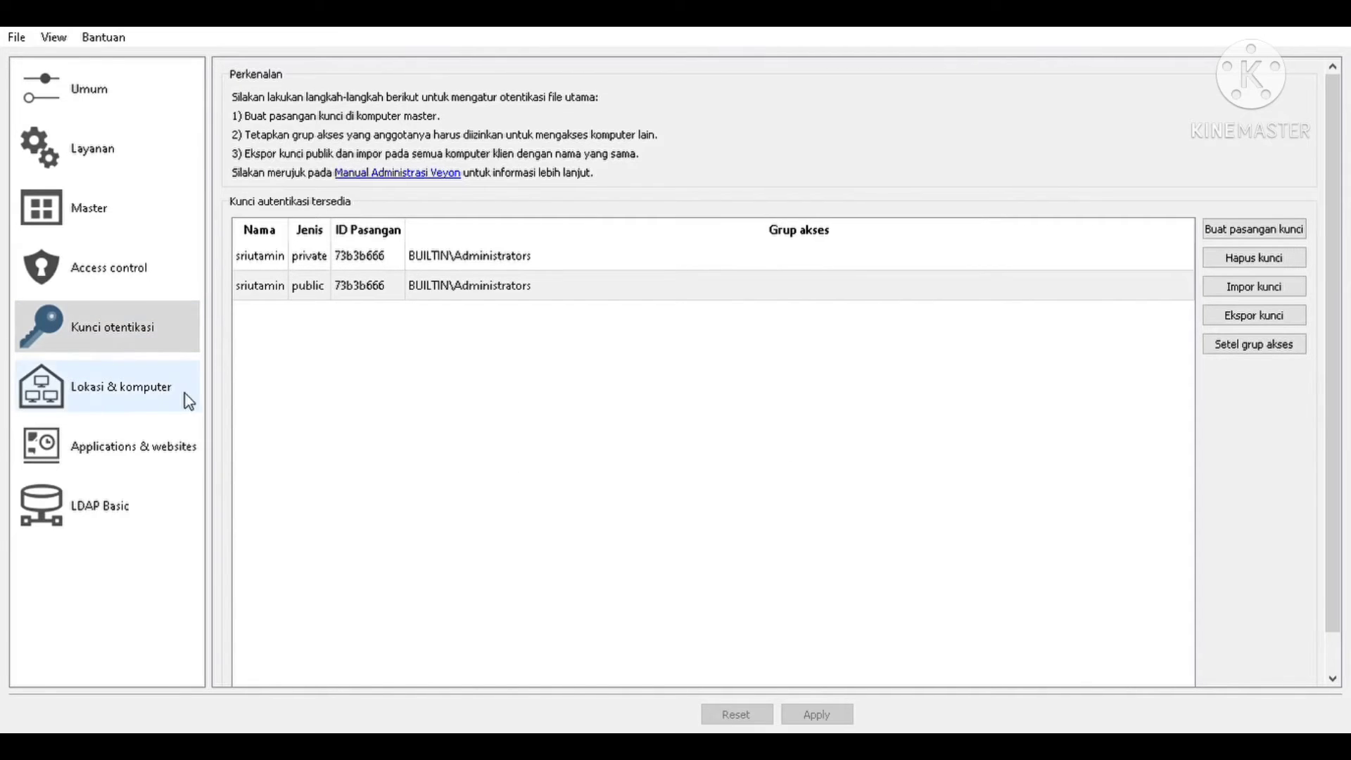
click(149, 394)
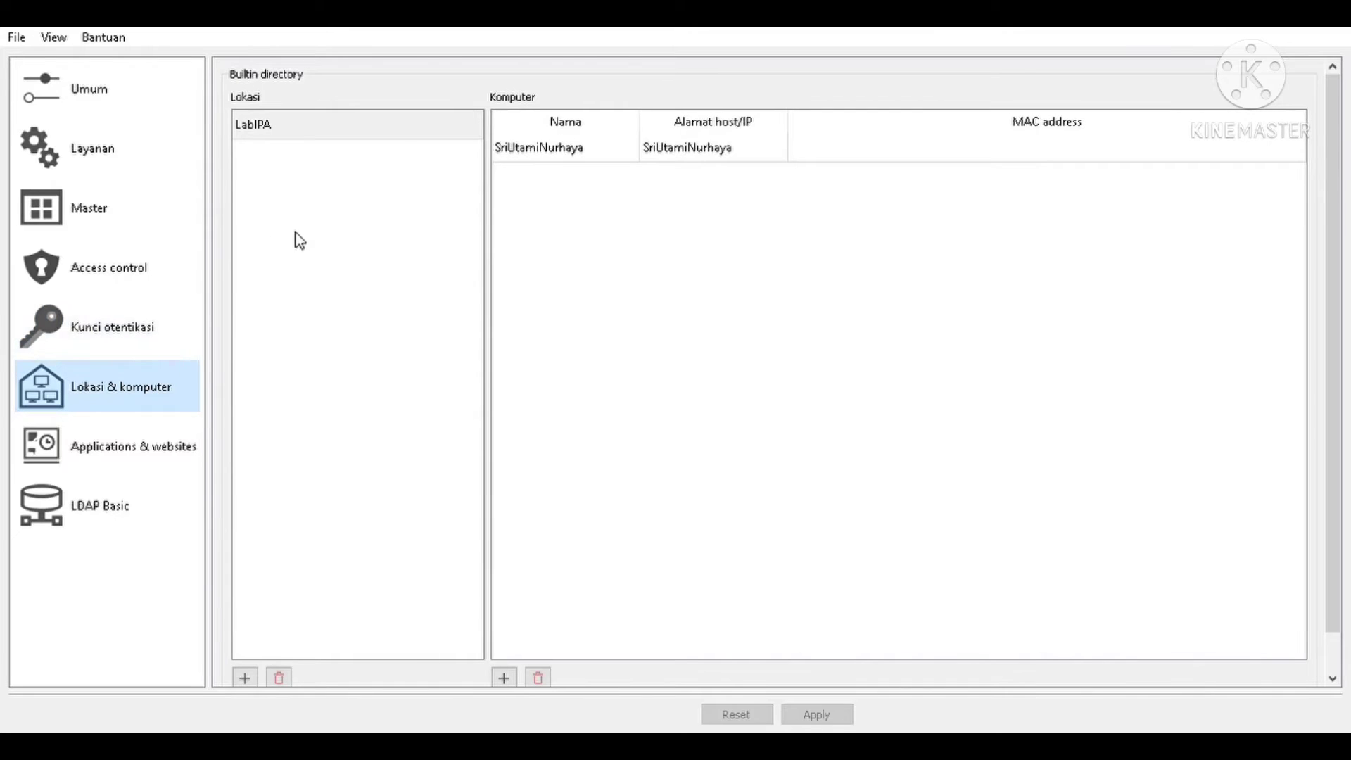
click(284, 134)
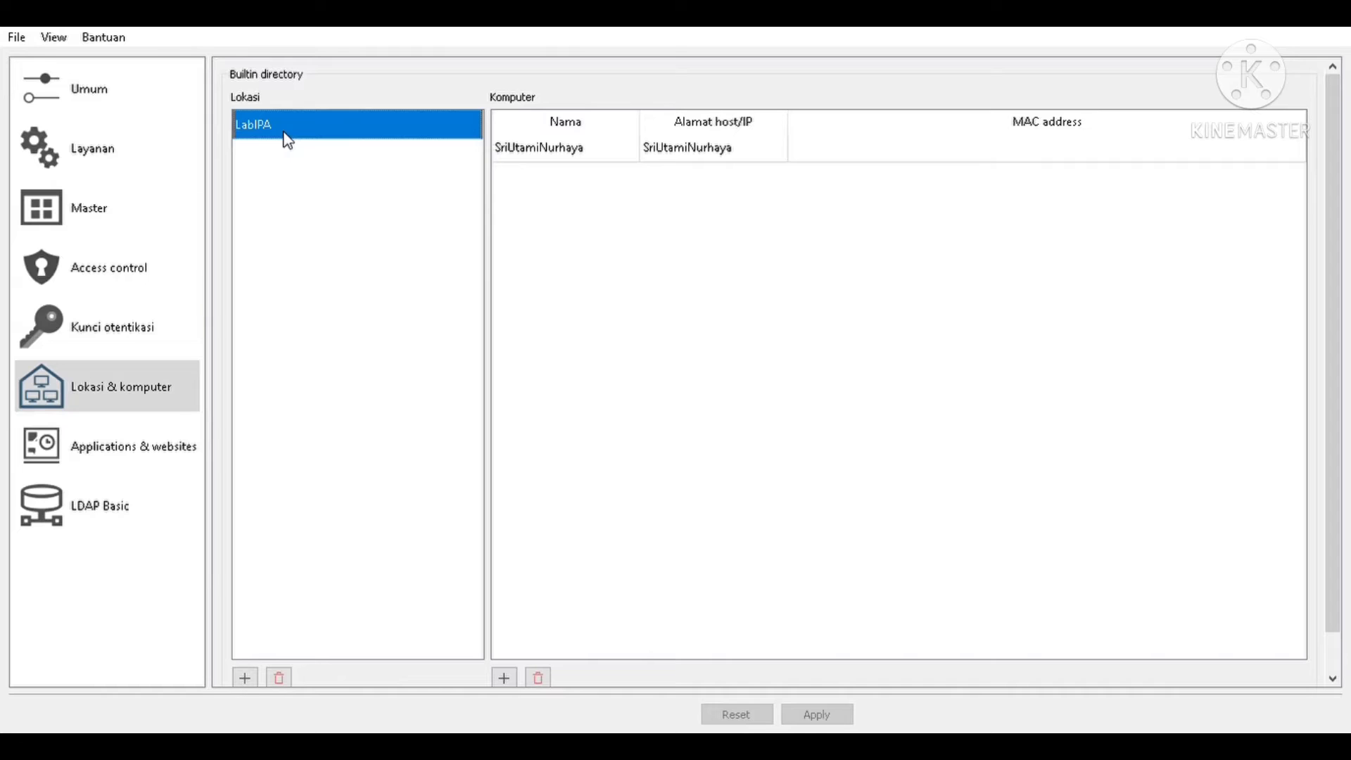
- Rename location LabIPA to LabKimia and apply the configuration
double_click(288, 141)
text(Lab)
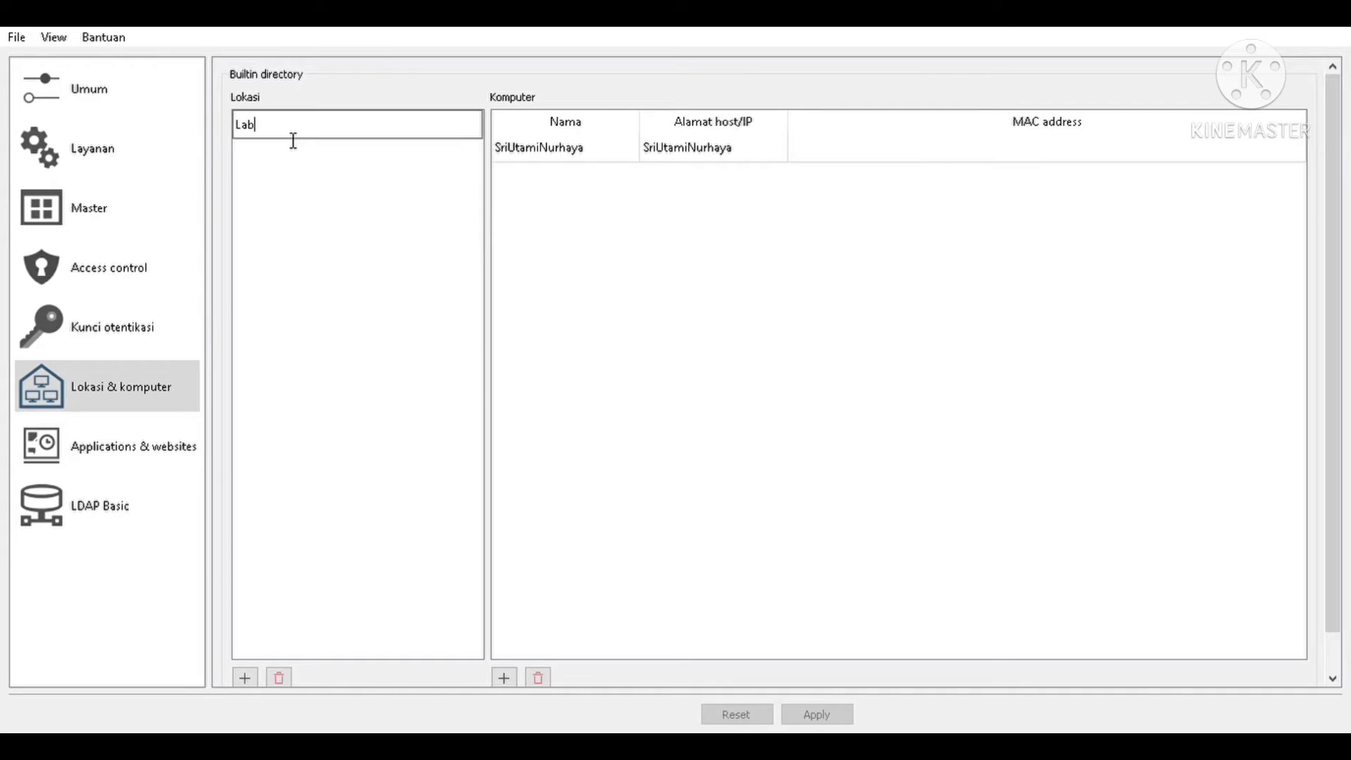
text(Kimia)
click(609, 314)
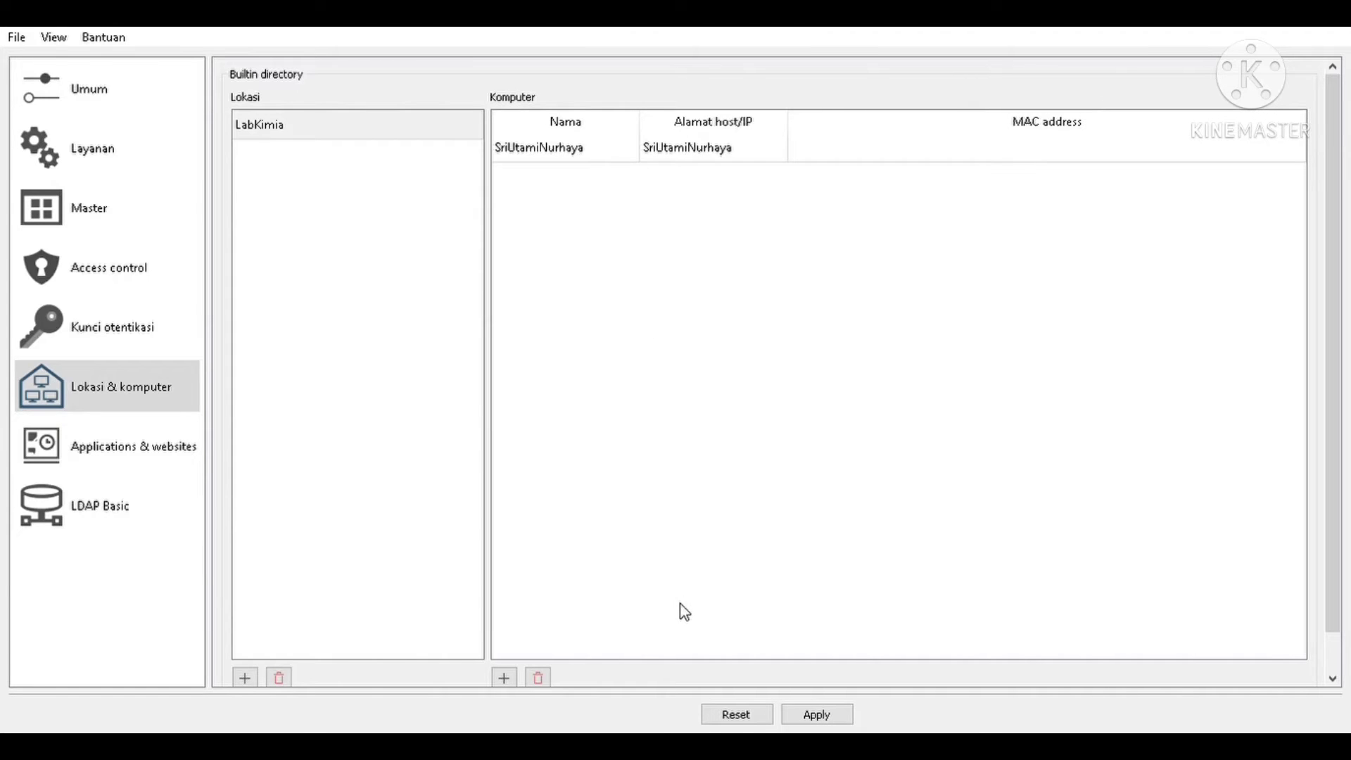
click(816, 718)
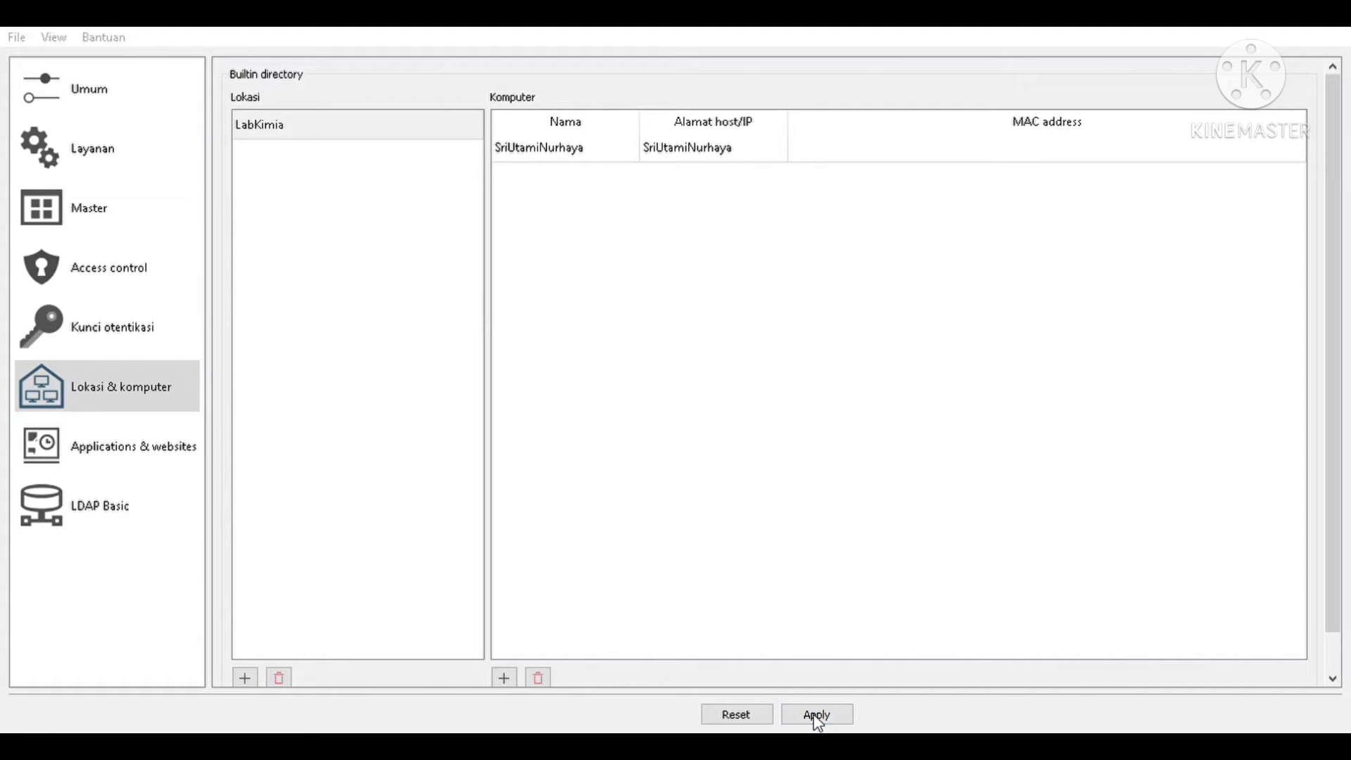
click(104, 341)
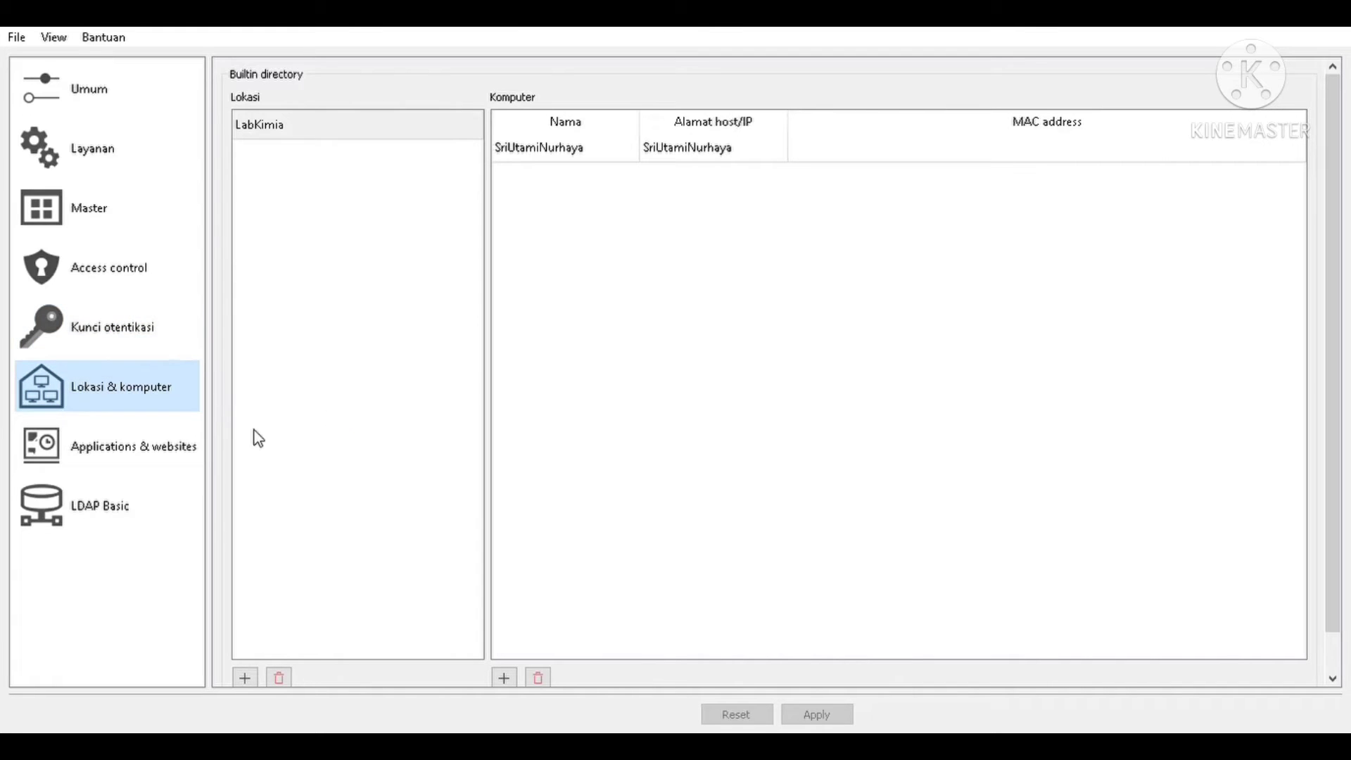
click(107, 332)
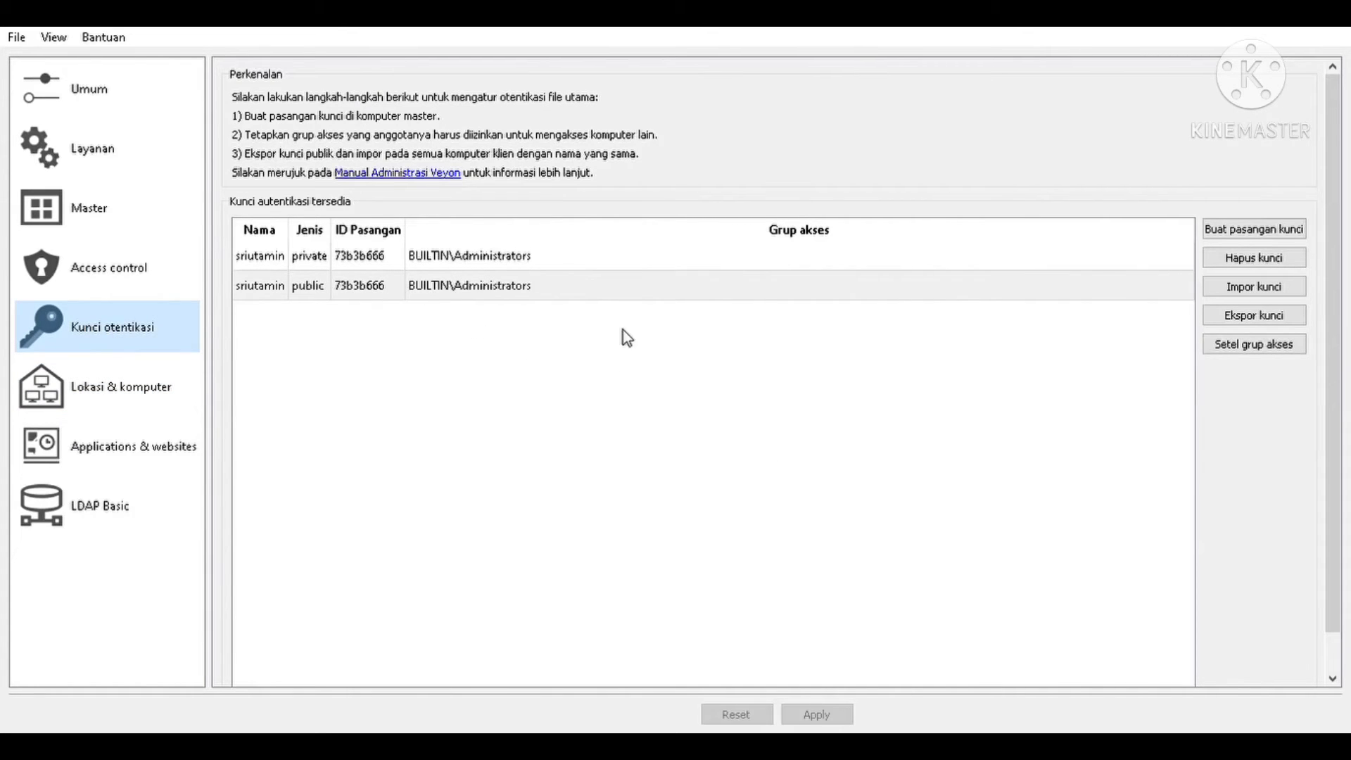
click(116, 100)
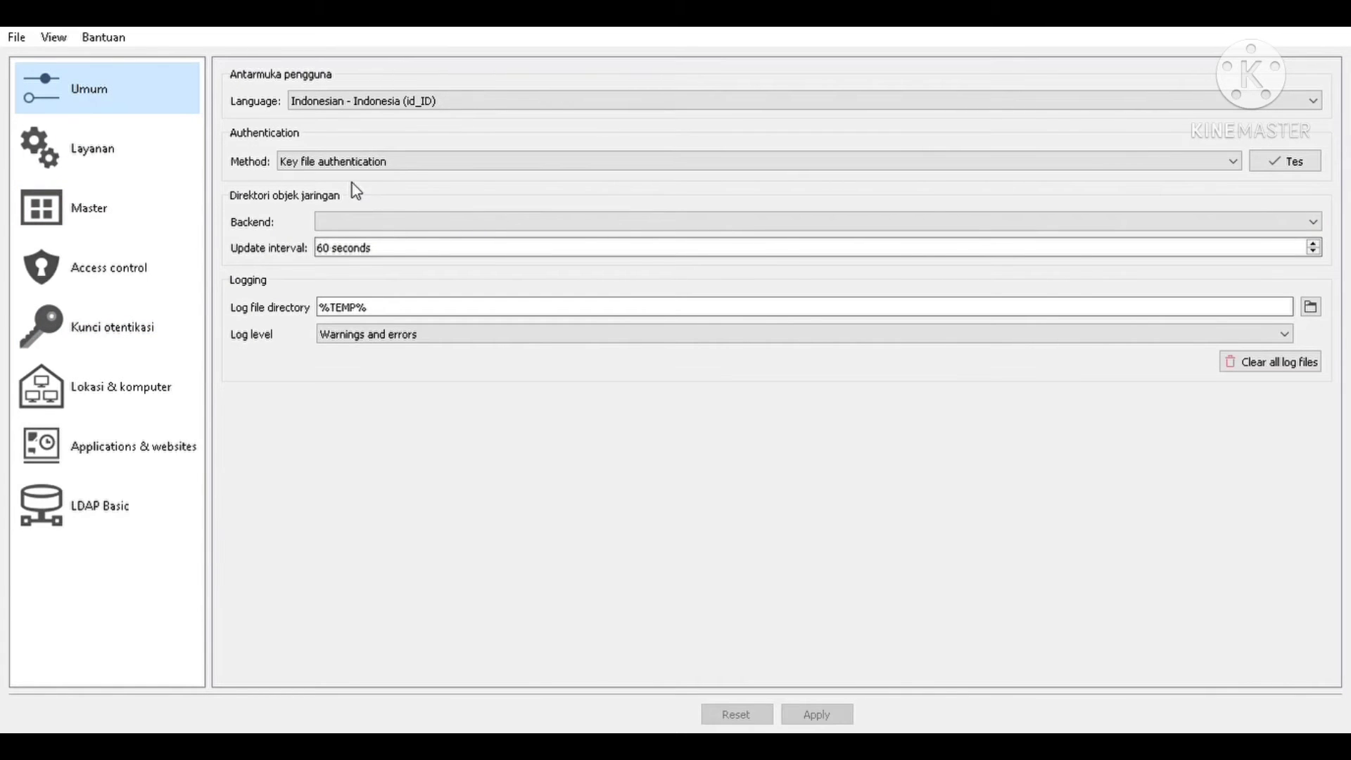
click(114, 169)
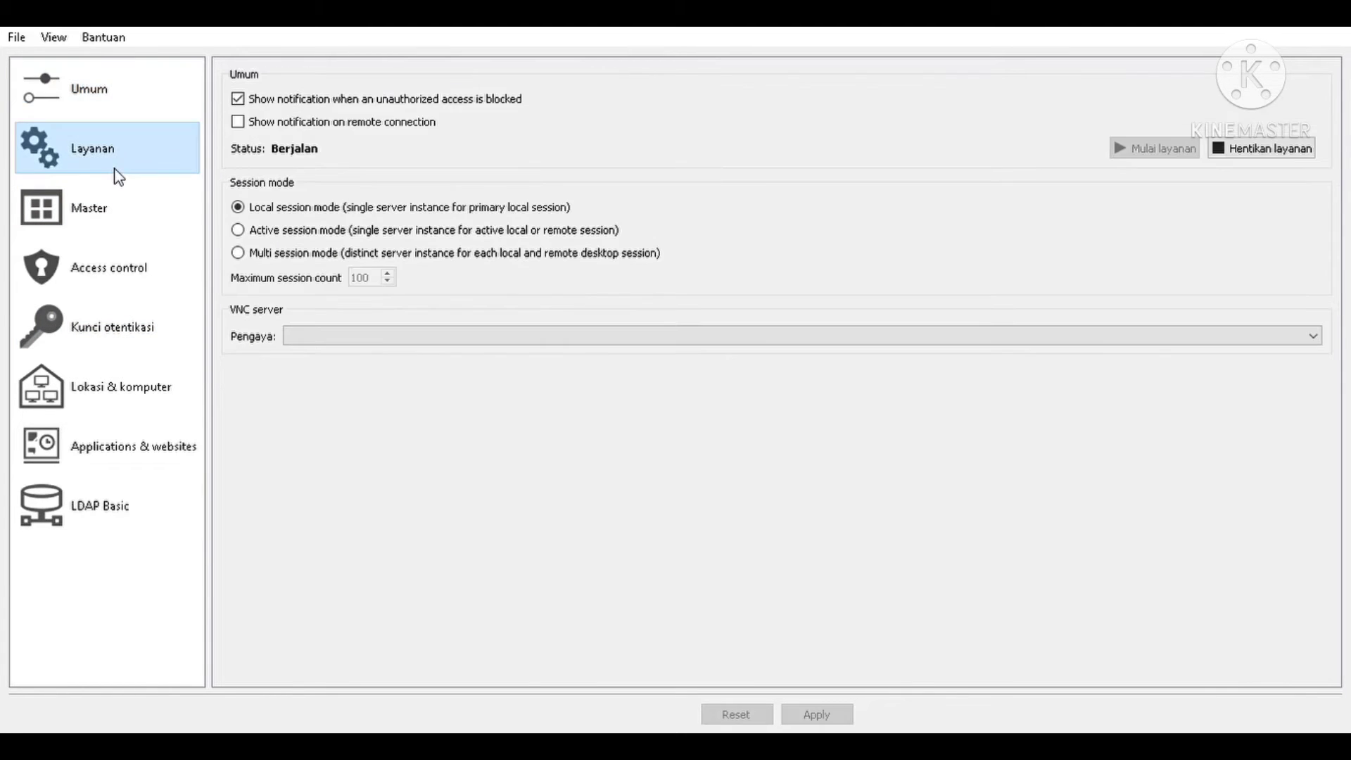
click(85, 391)
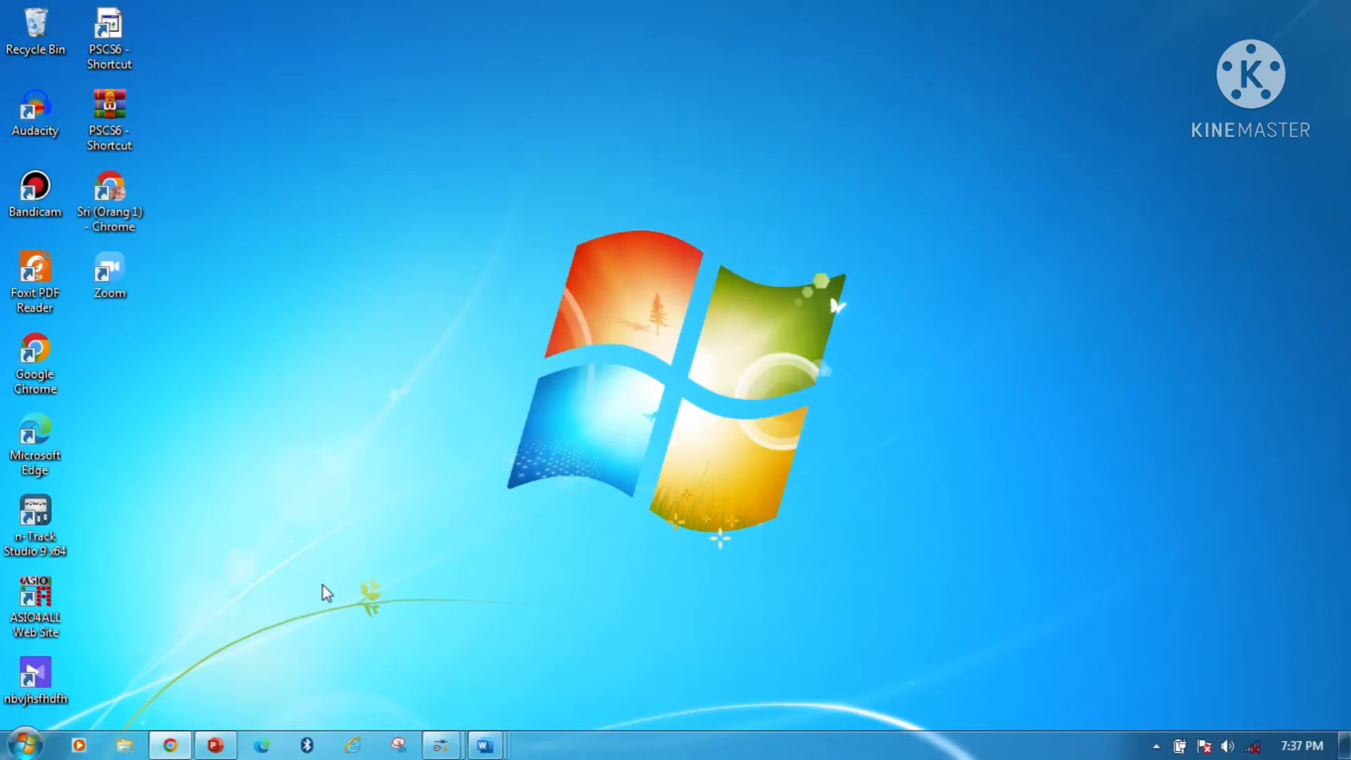
mouse_move(171, 744)
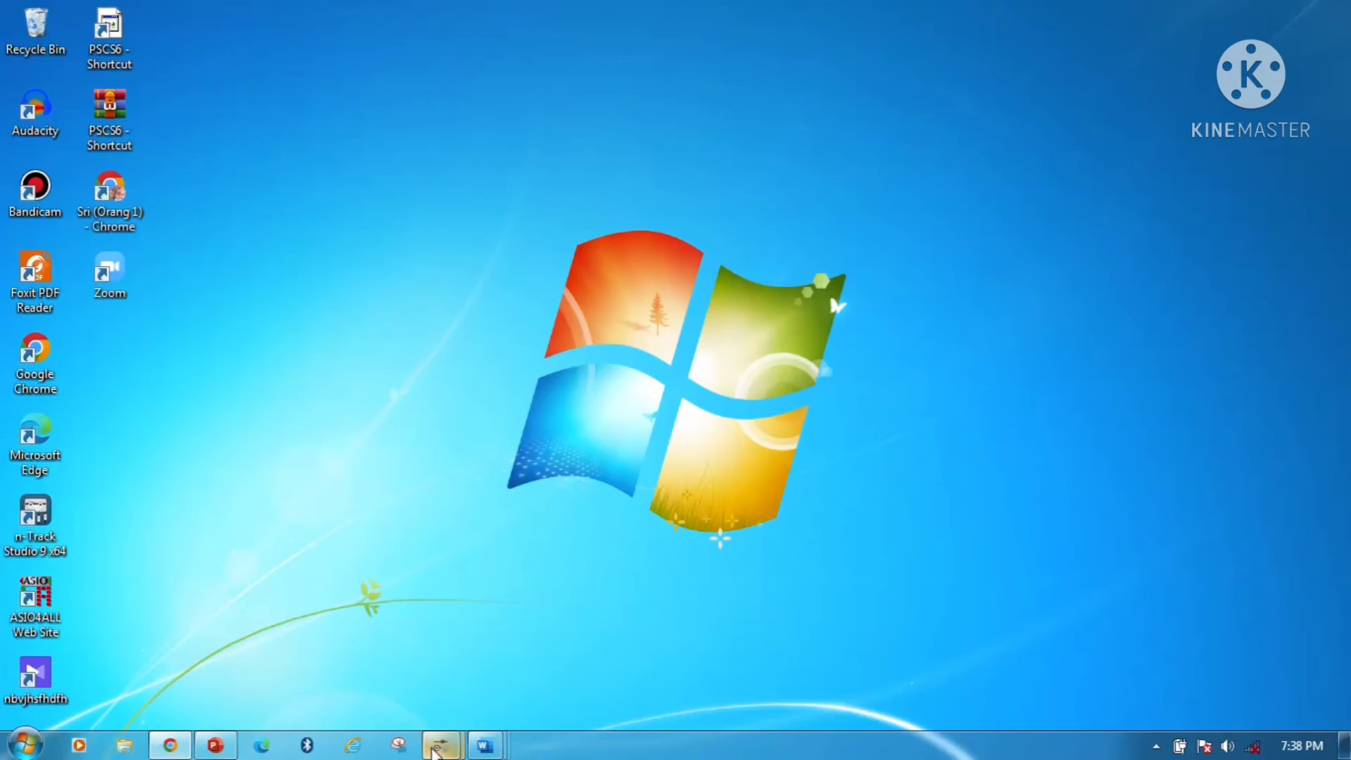
- Select the existing public key (pair 73b3b666, BUILTIN\Administrators) on the Authentication keys page
mouse_move(434, 751)
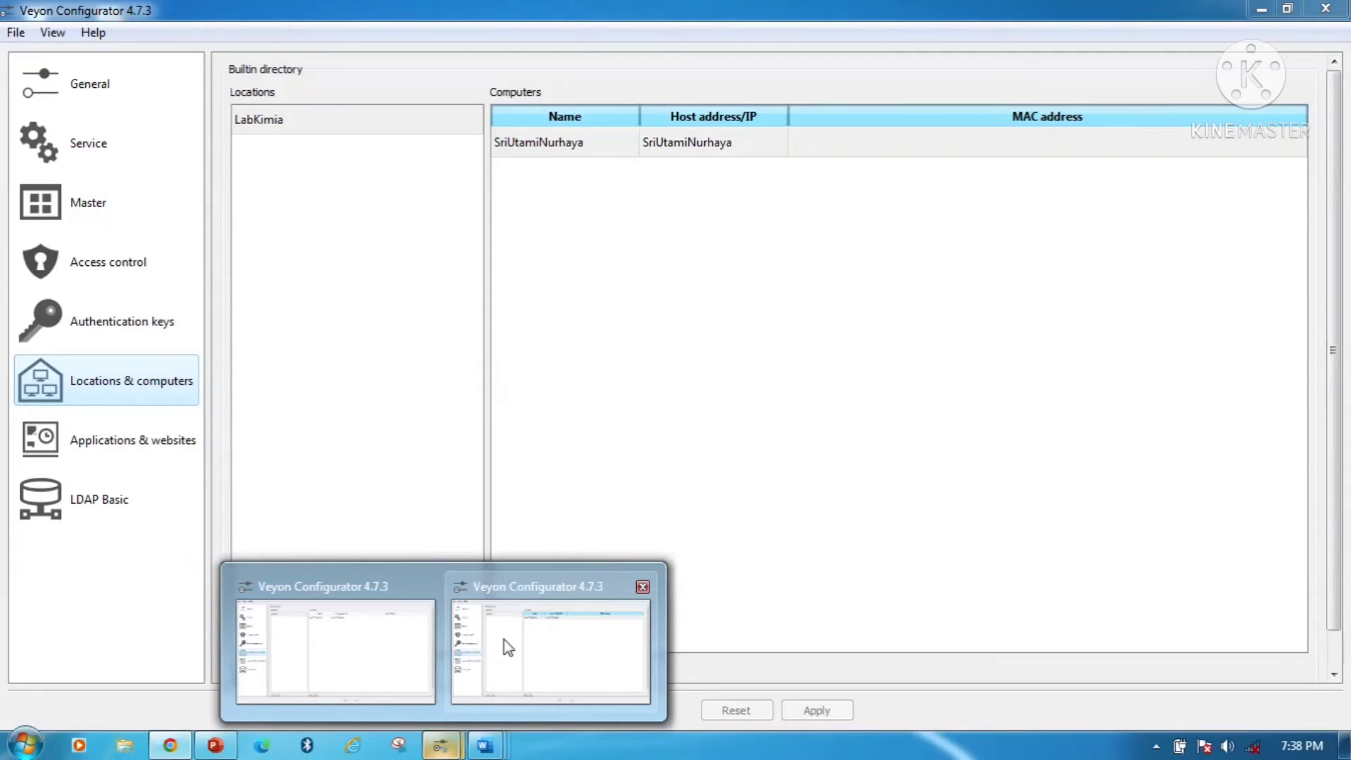
click(504, 639)
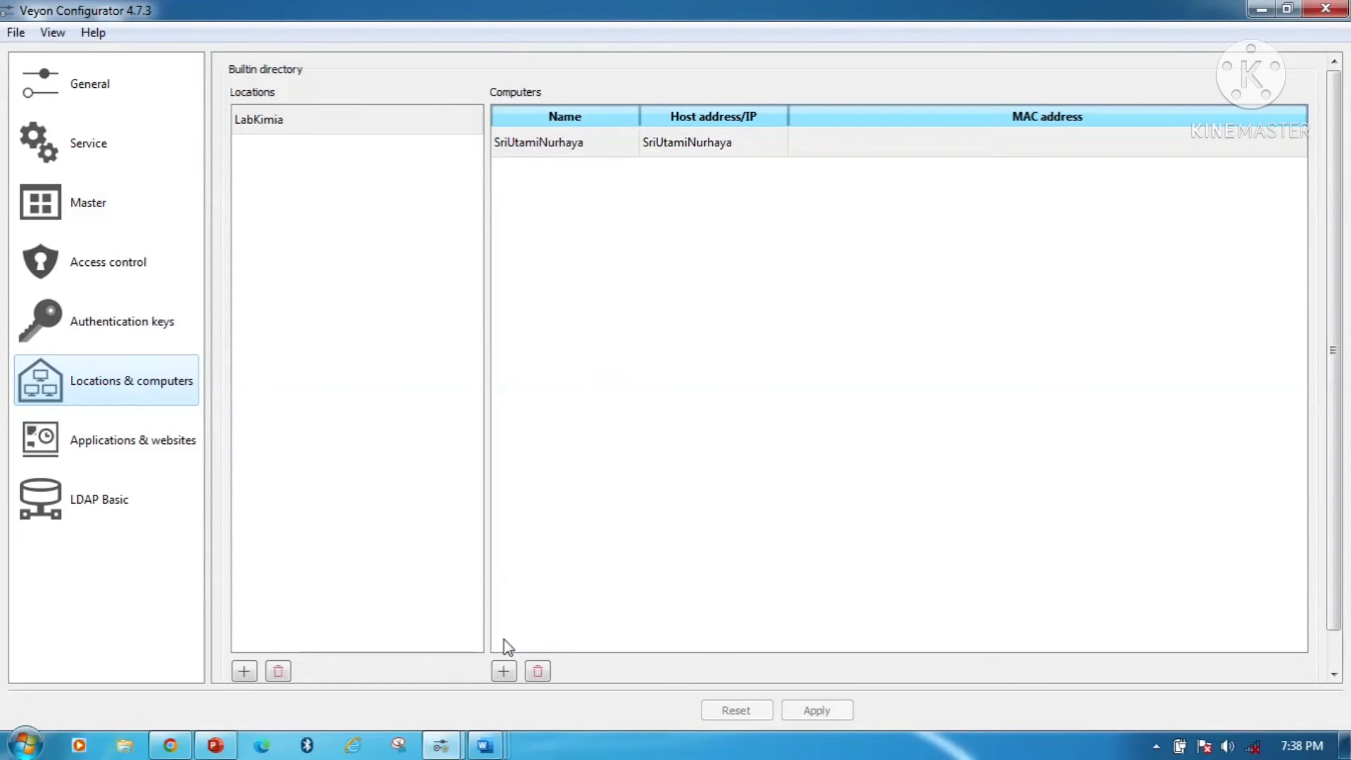
click(87, 96)
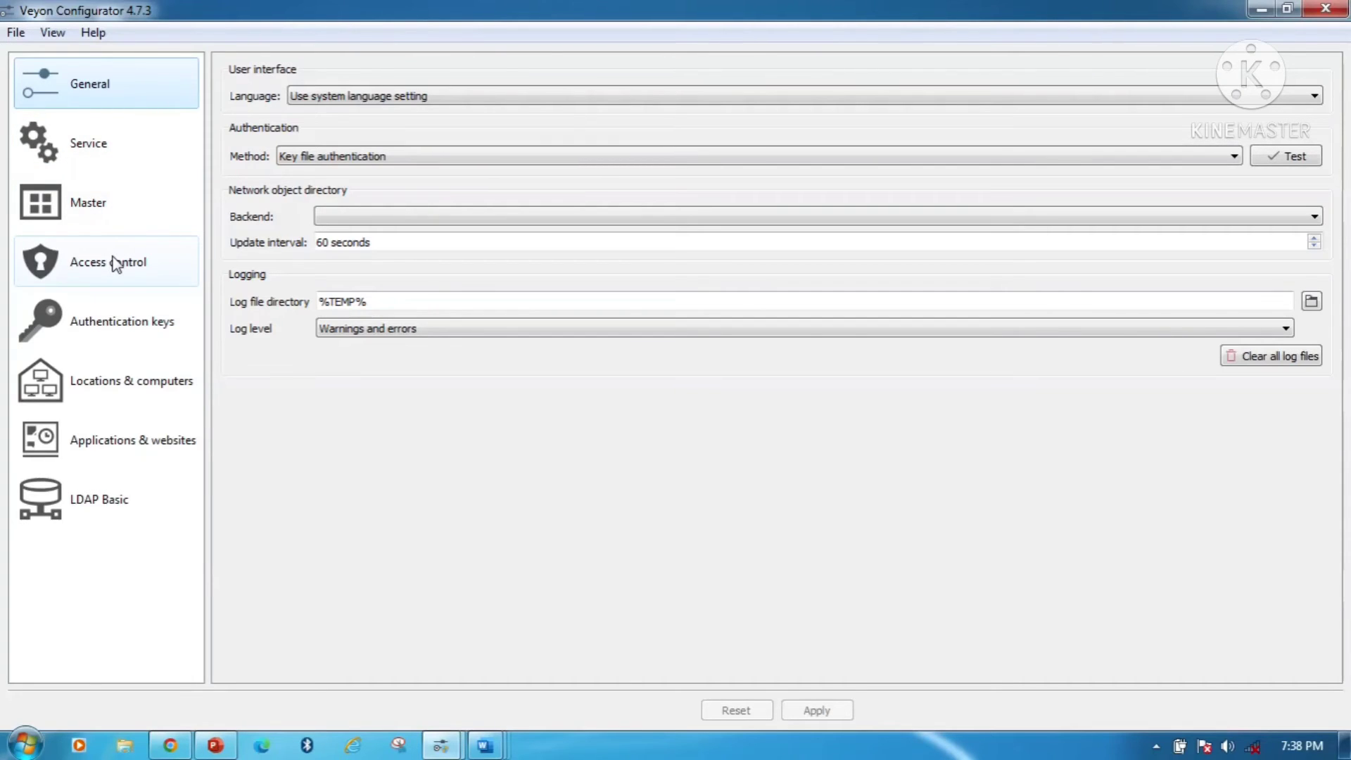
click(125, 333)
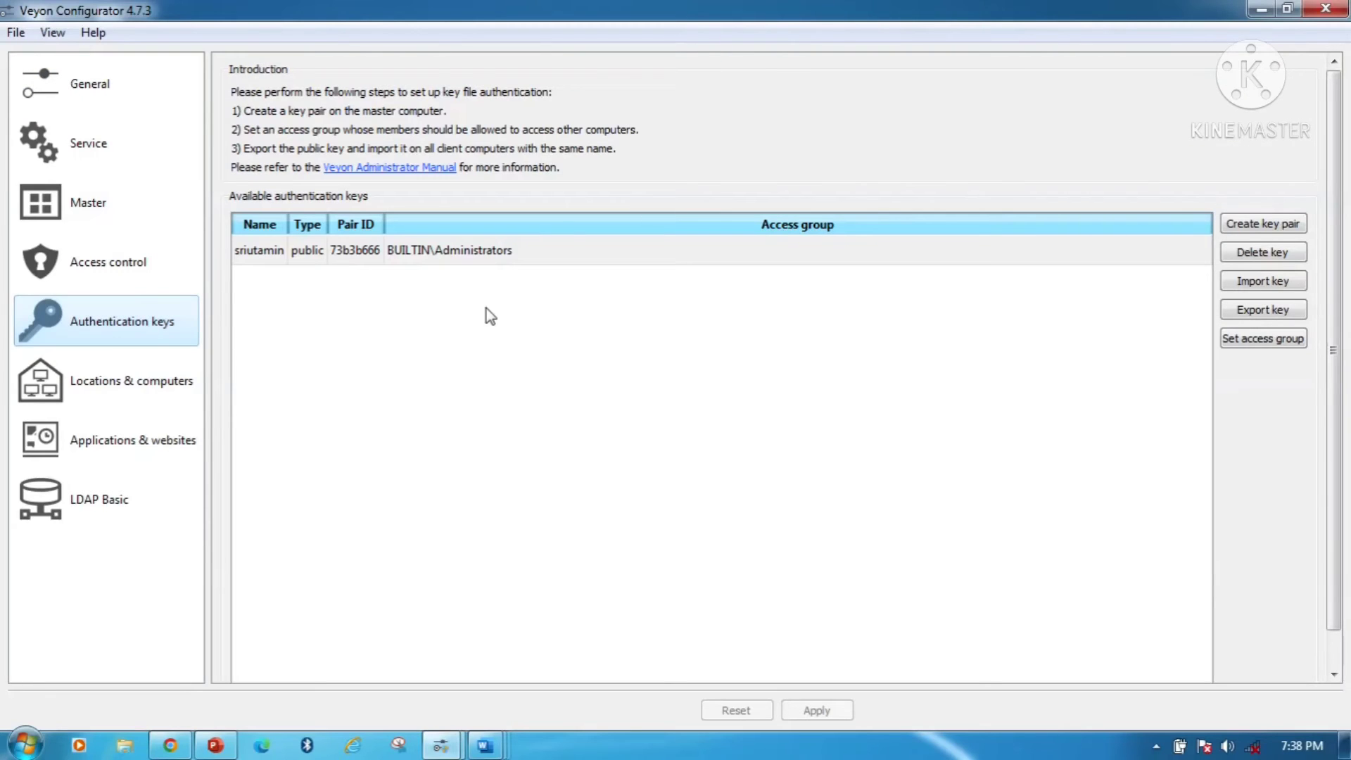
click(687, 261)
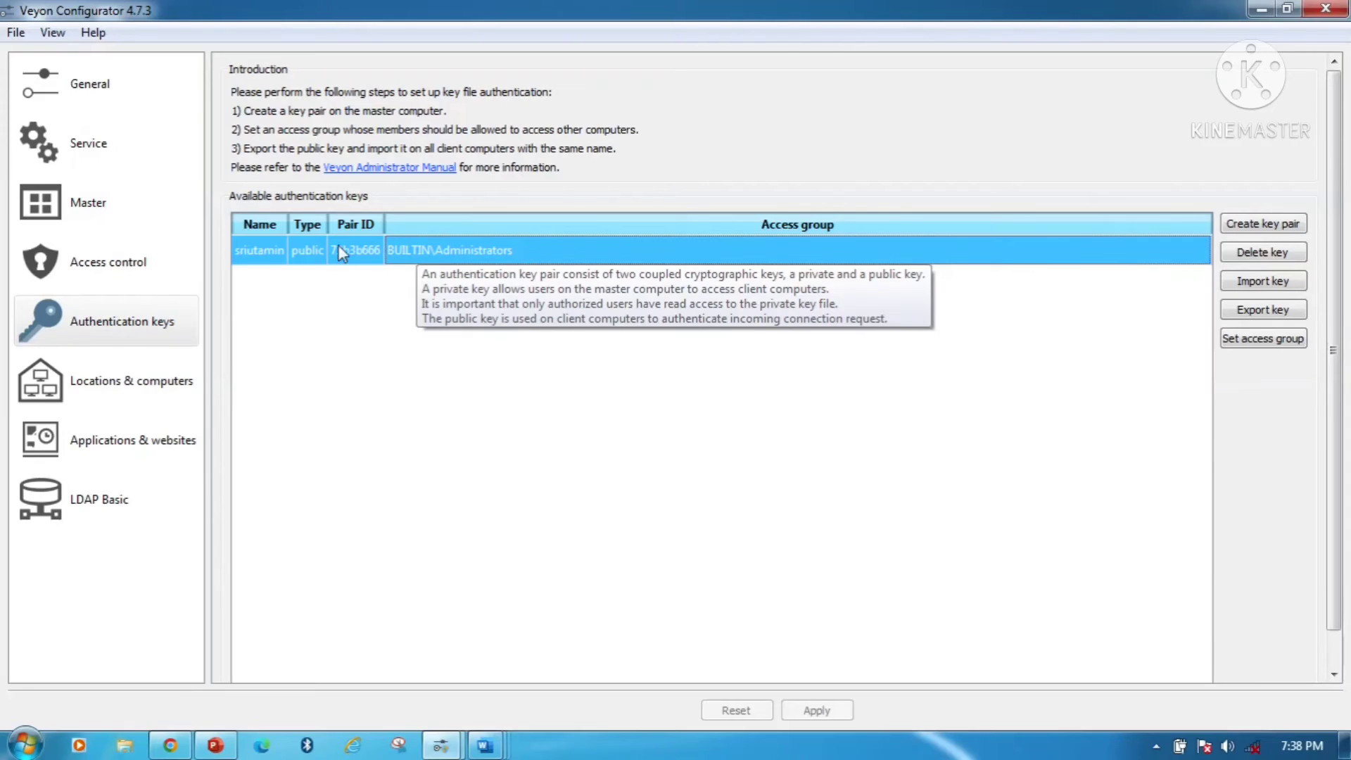
mouse_move(338, 261)
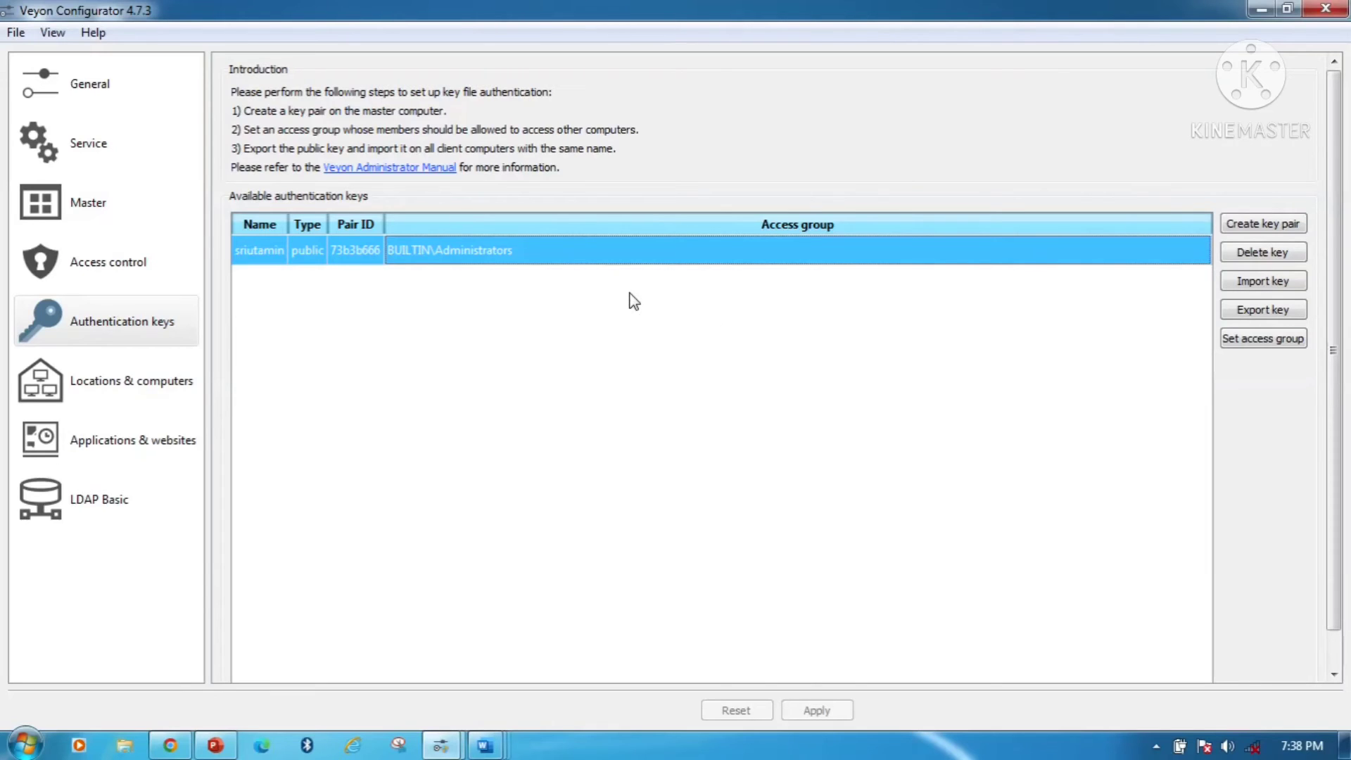
mouse_move(633, 301)
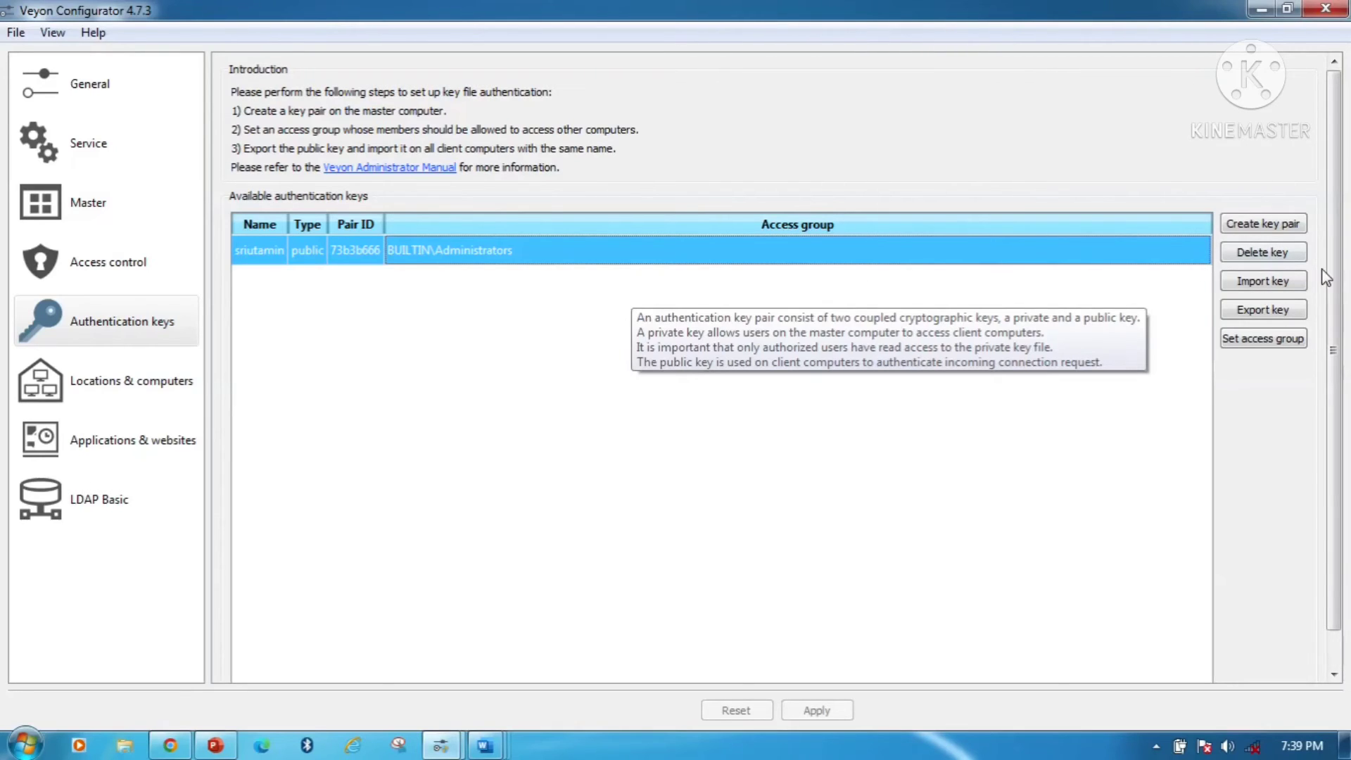
- Delete the old public key and import the public key .pem file, keeping the suggested name
click(1250, 255)
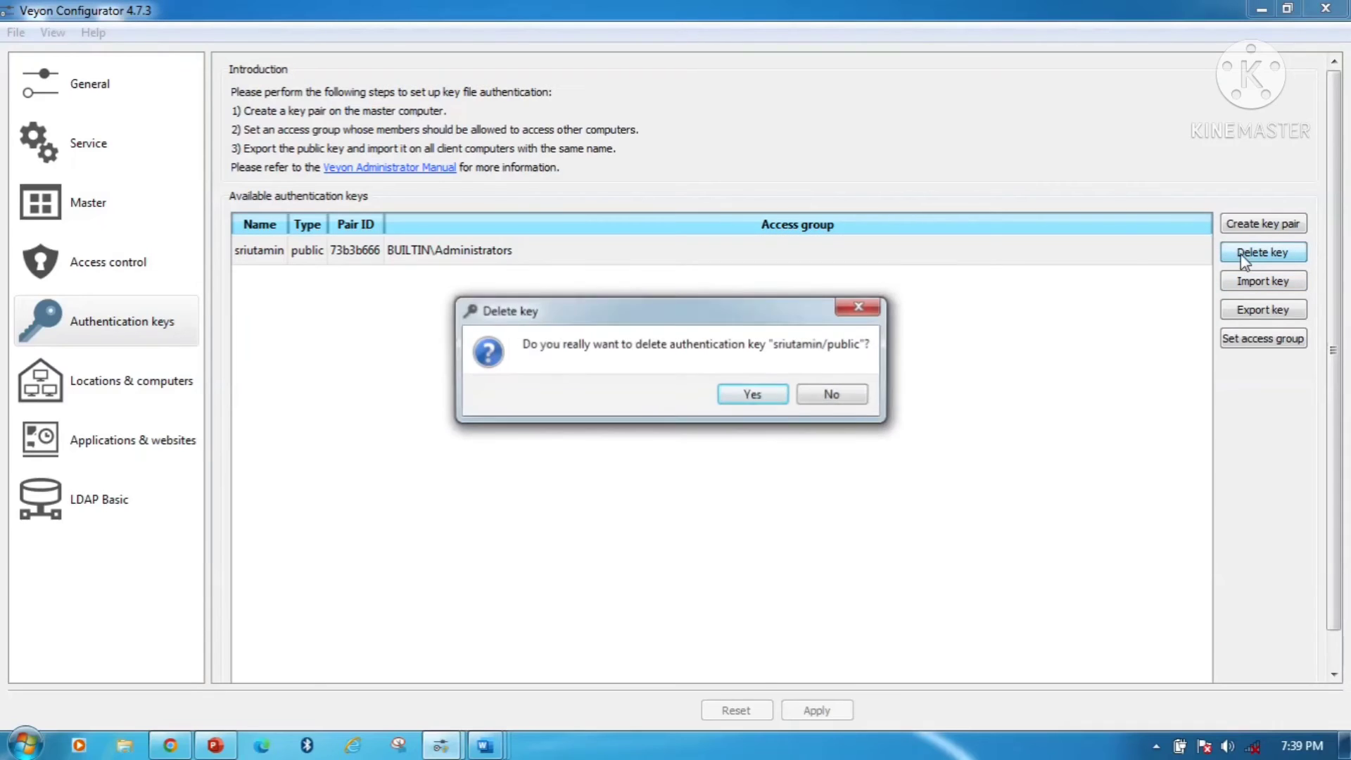
click(760, 399)
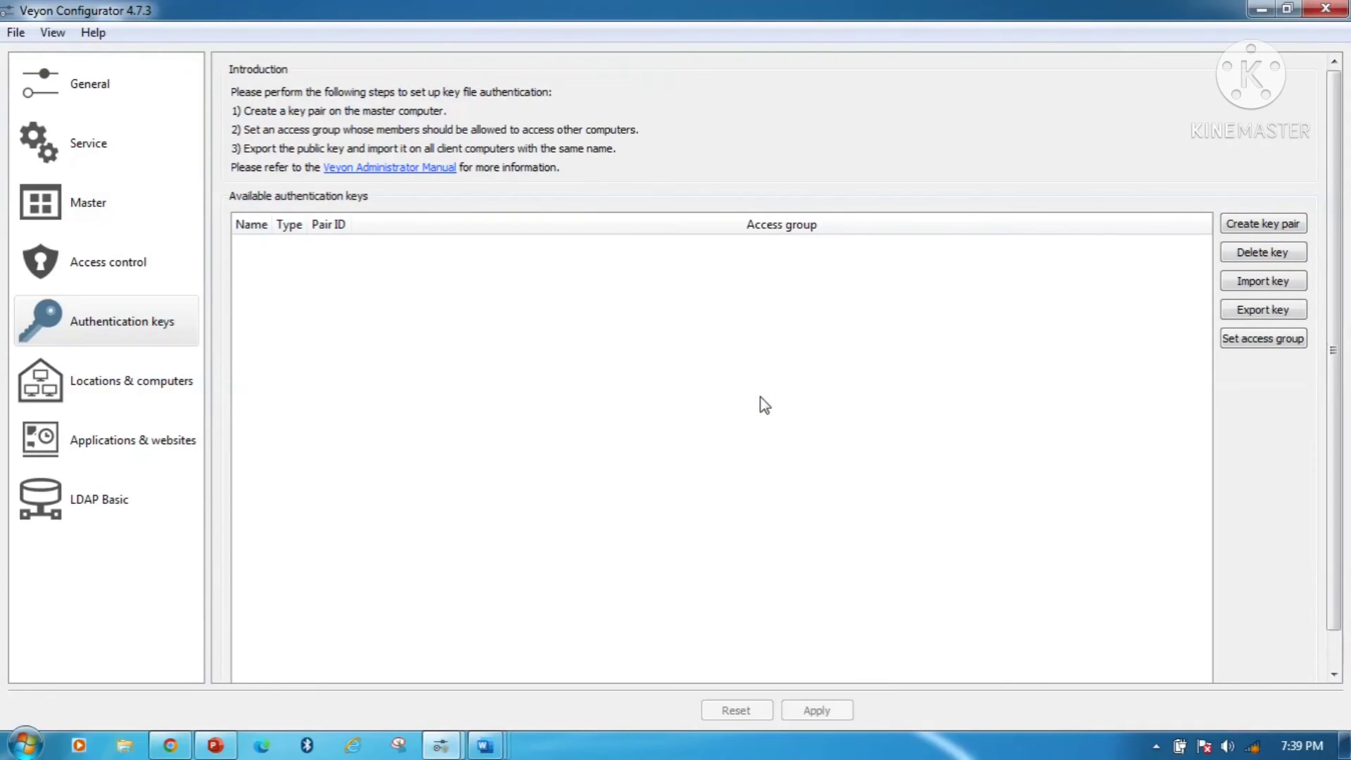
click(1242, 284)
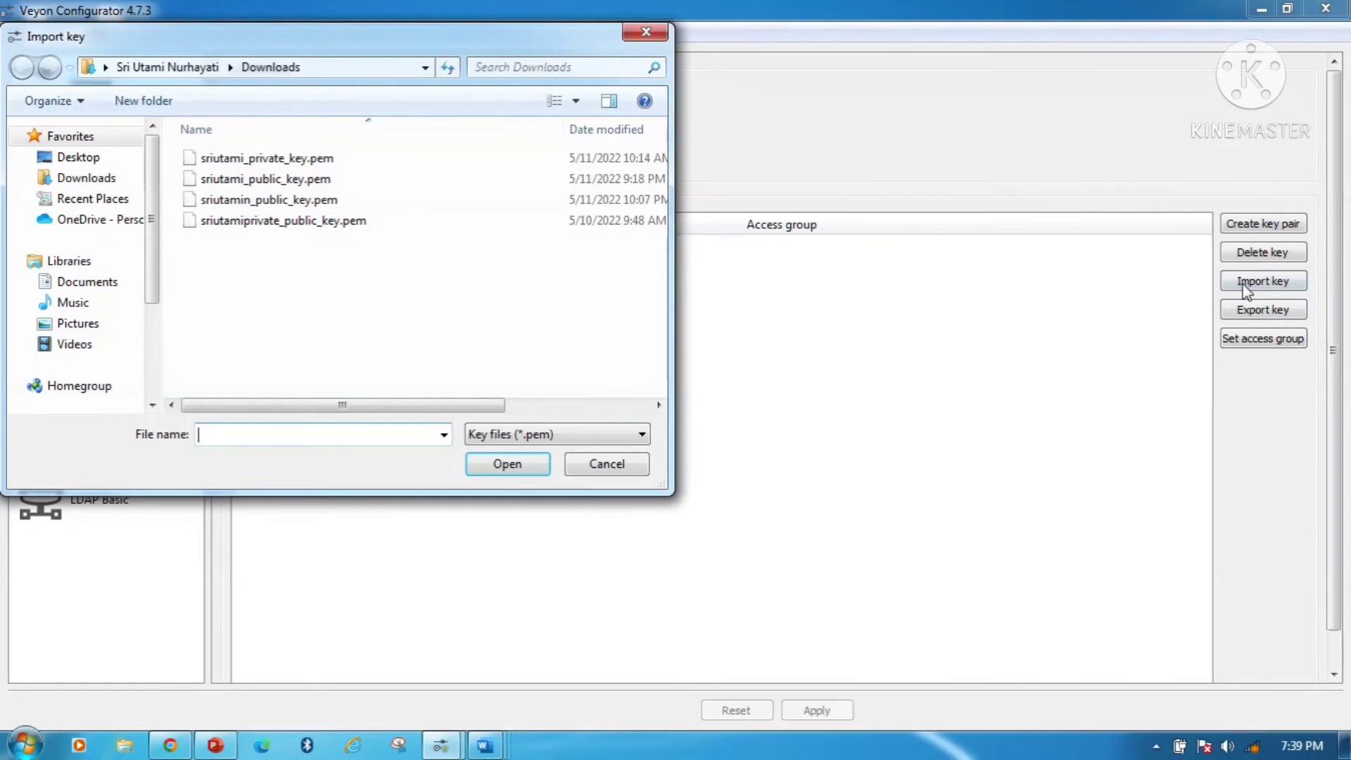
click(335, 204)
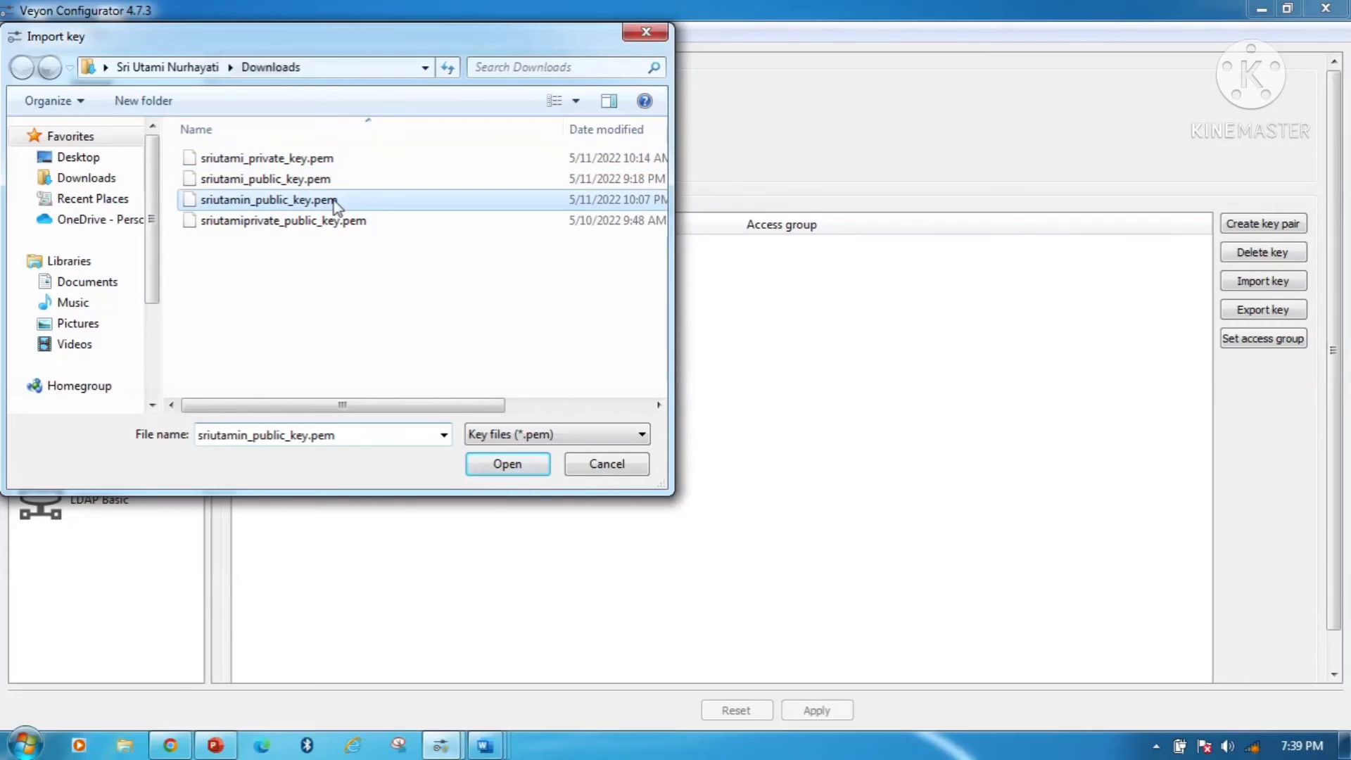
click(505, 464)
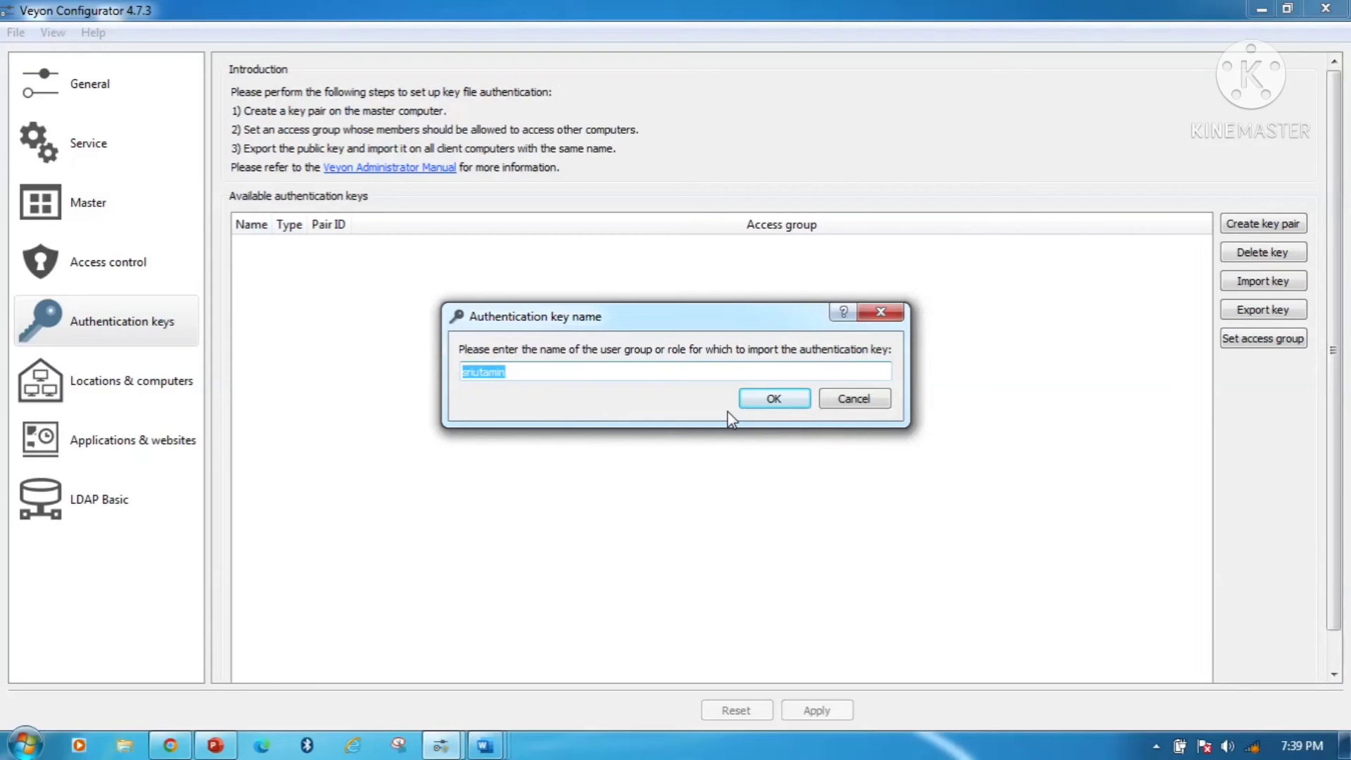
click(773, 396)
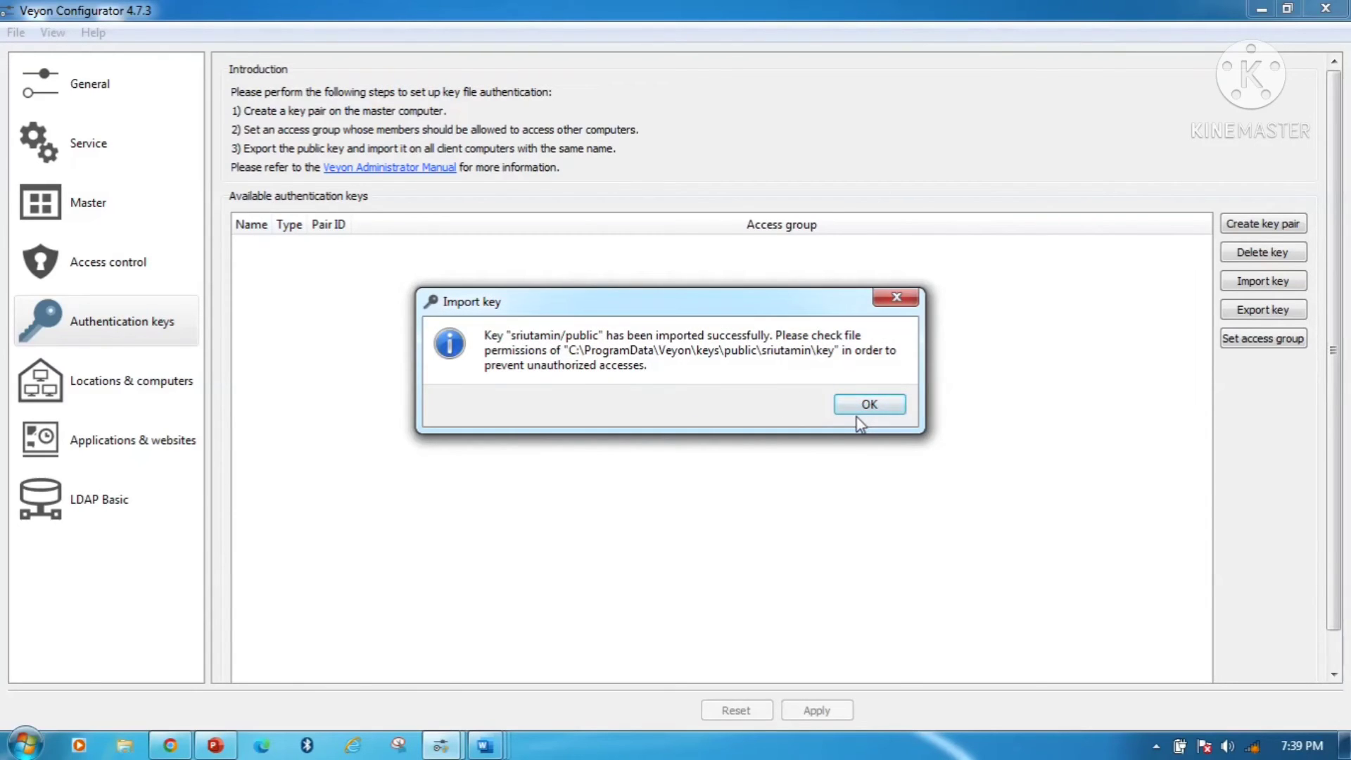
click(858, 410)
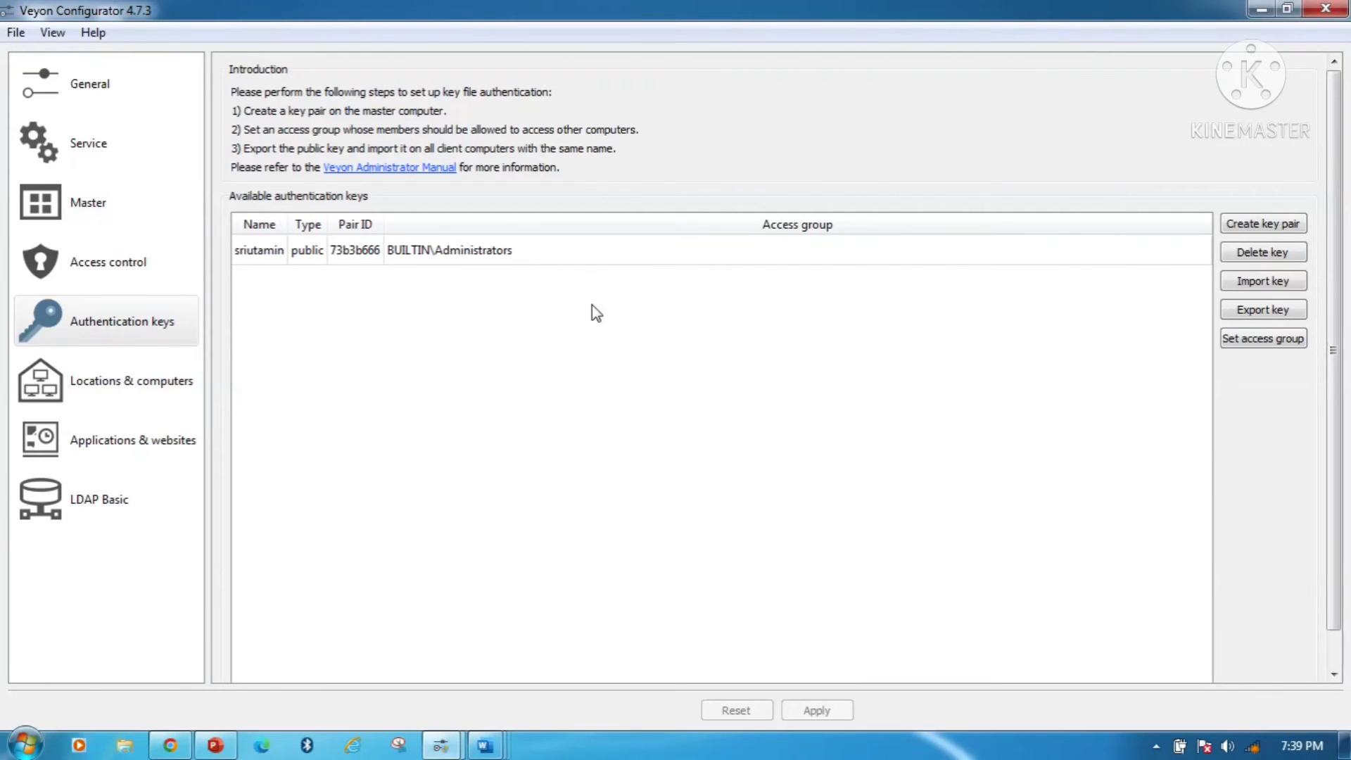
click(445, 257)
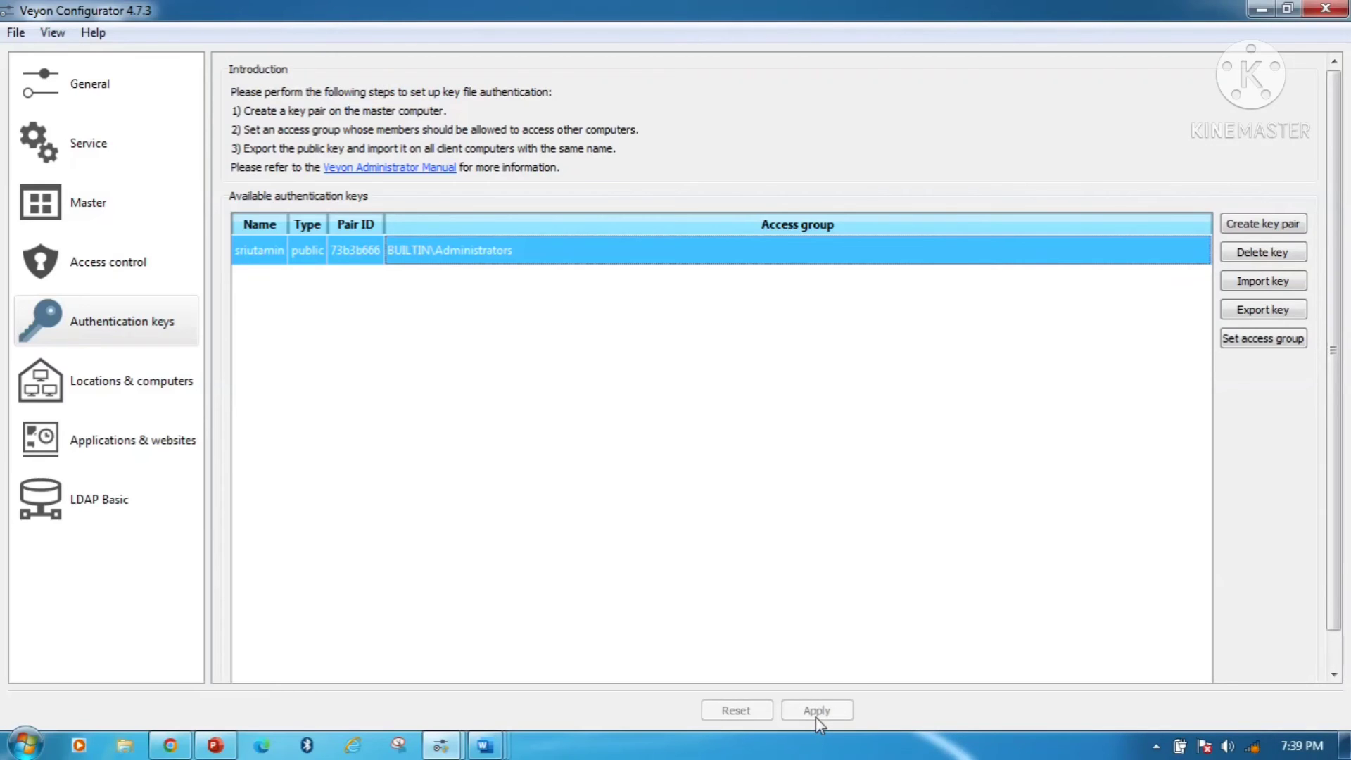
click(109, 390)
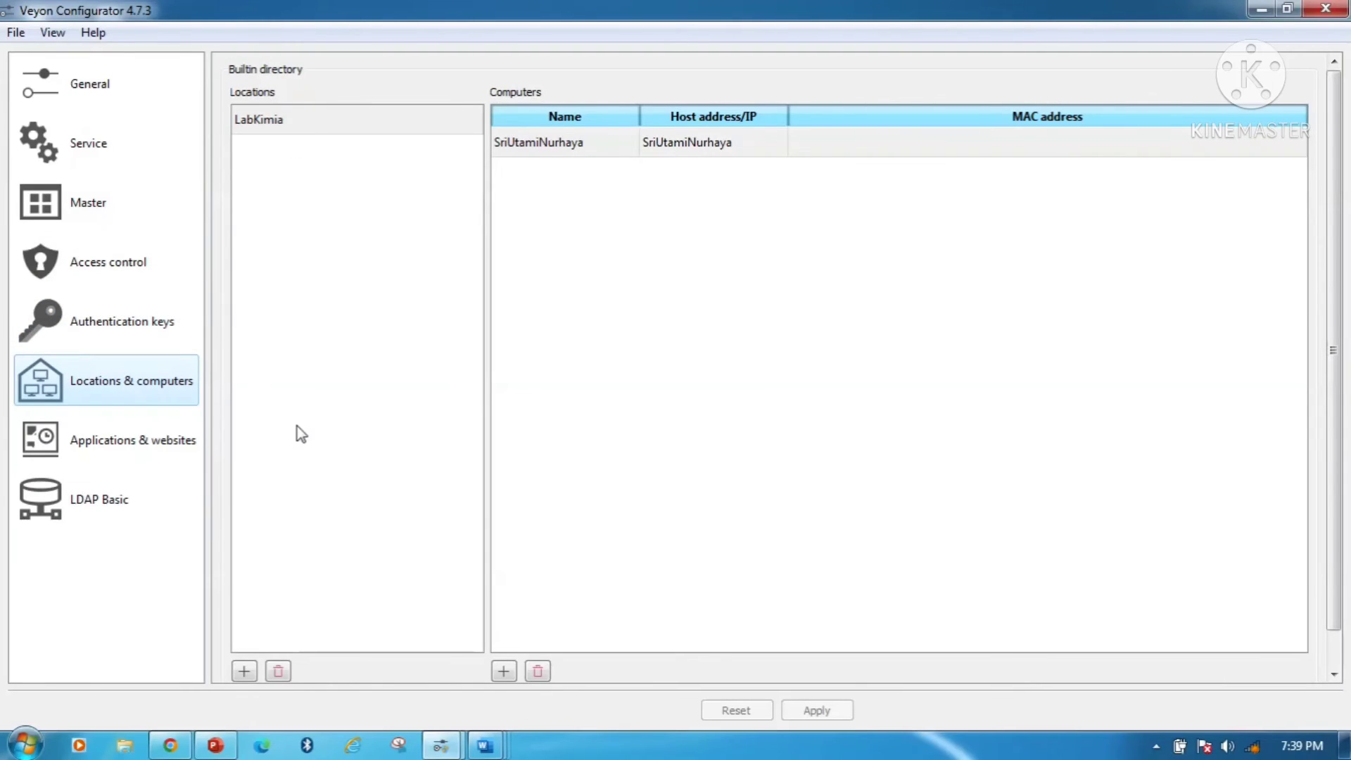
- Remove the old location and create a new location named LabKimia
click(277, 672)
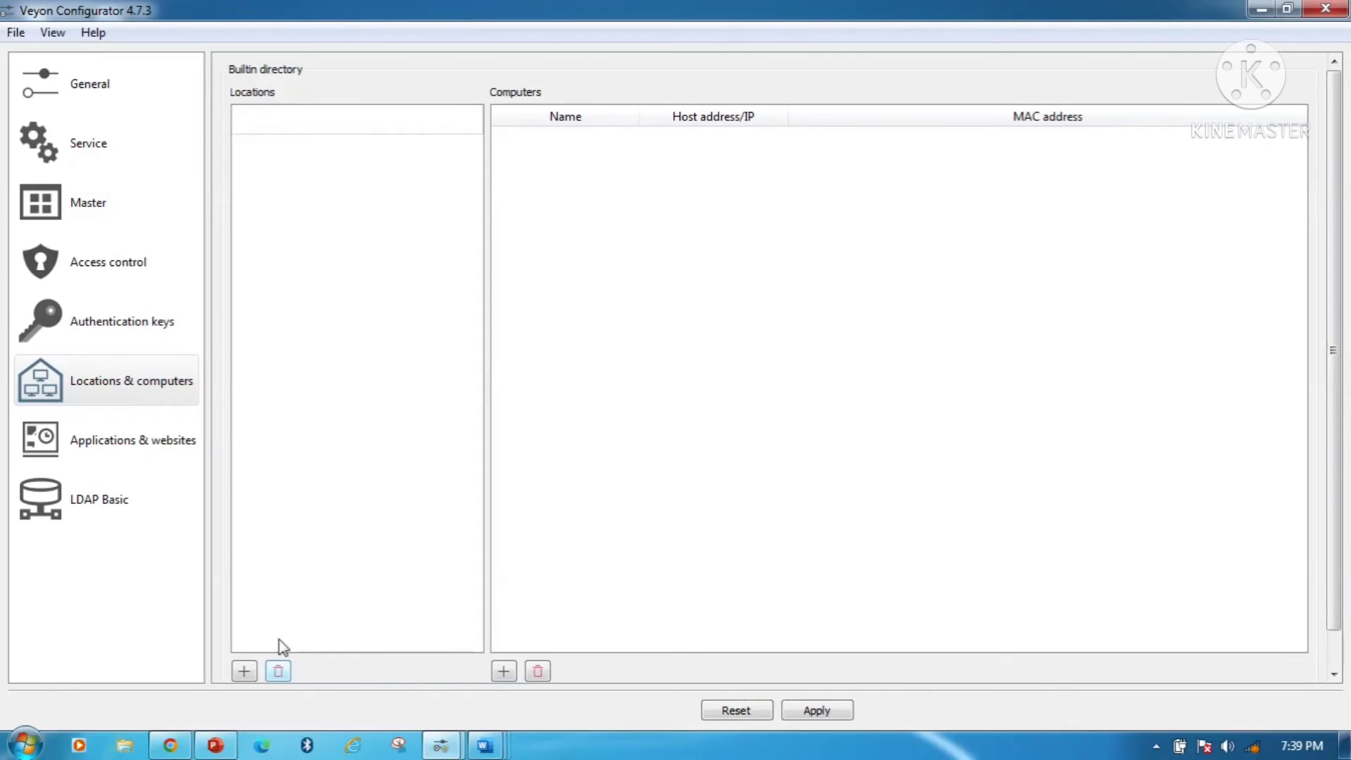
click(308, 124)
text(L)
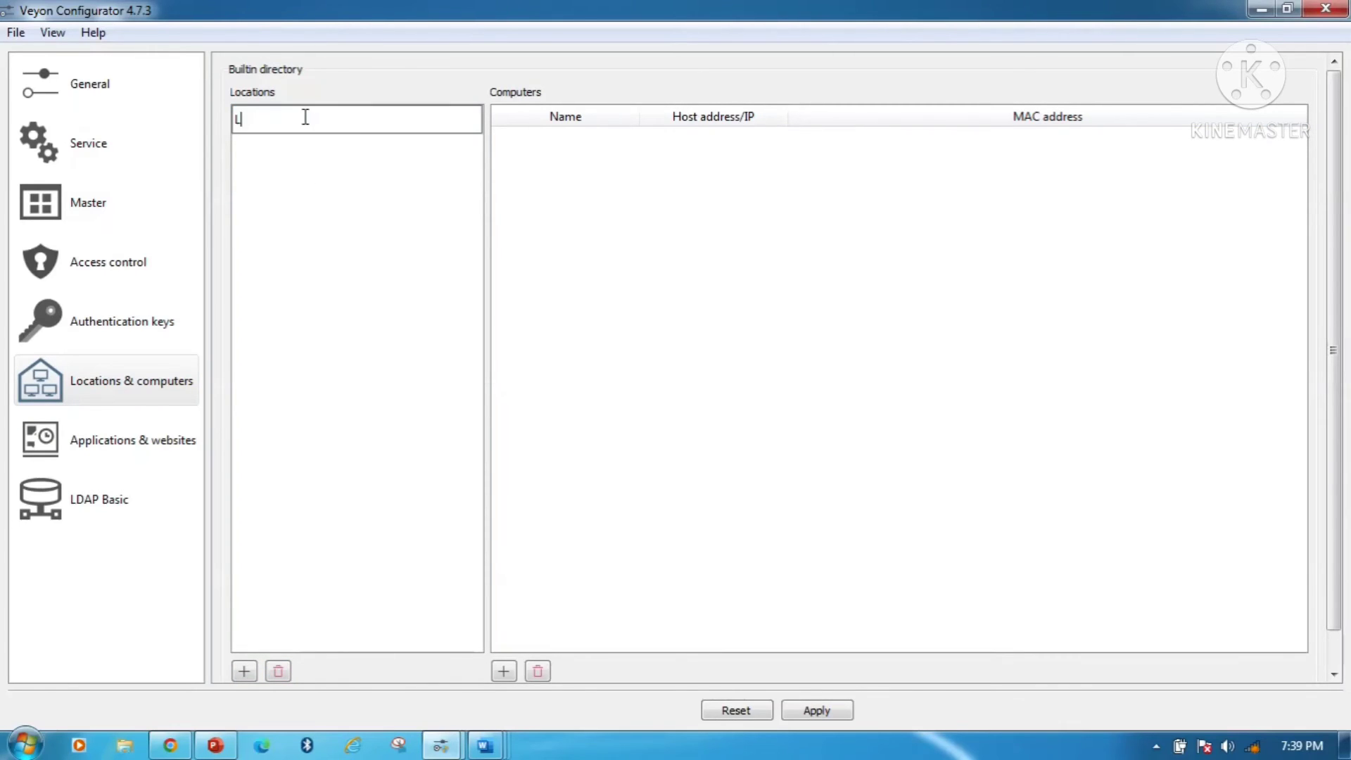
text(abKimia)
- Add a computer whose name and host address are the user's machine name, then apply and restart the service
click(503, 672)
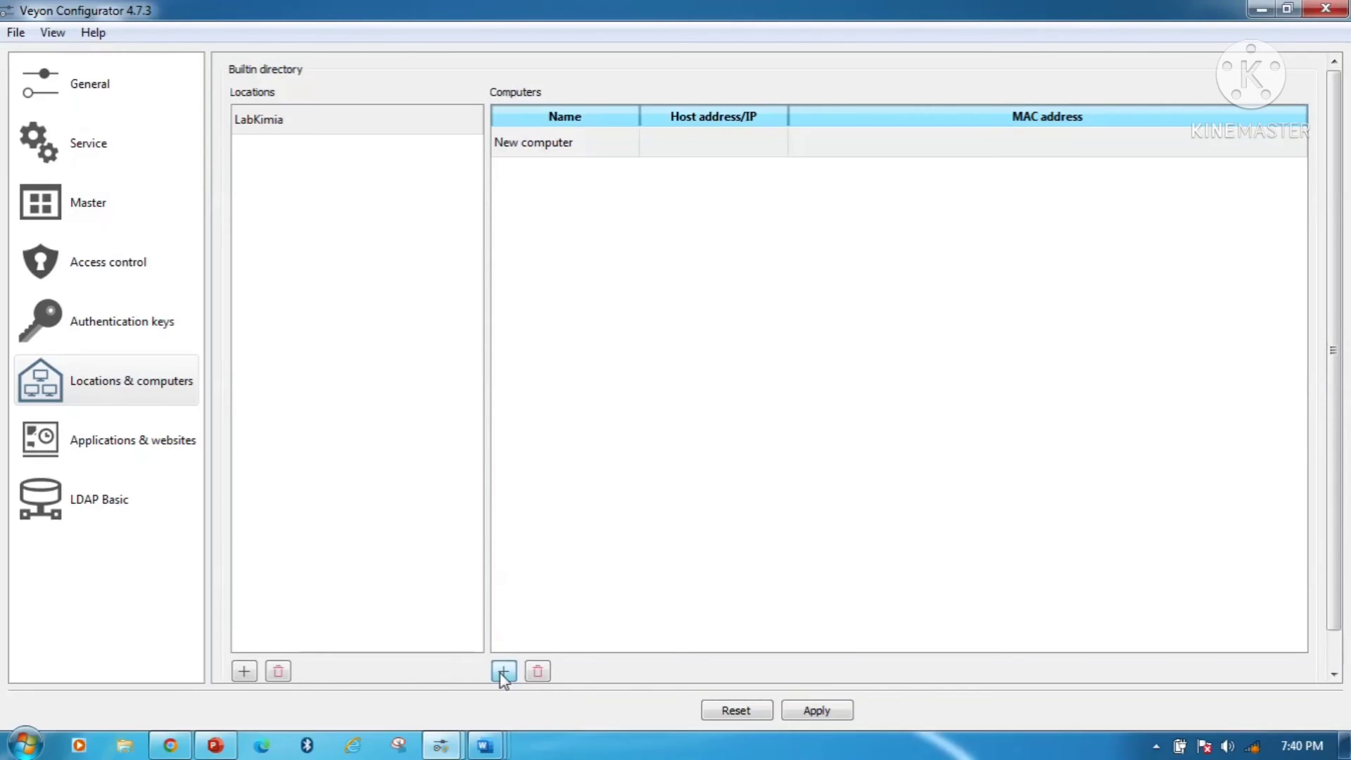
click(578, 144)
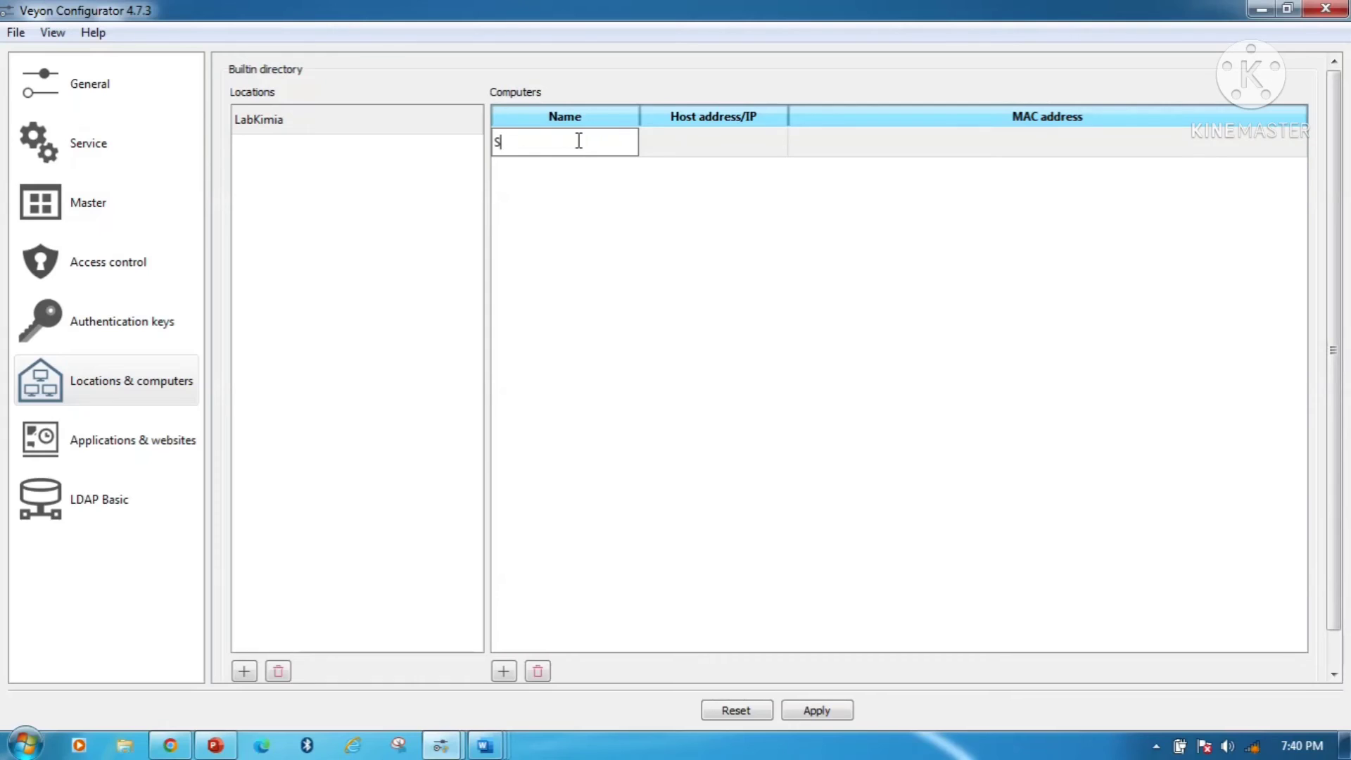
click(687, 148)
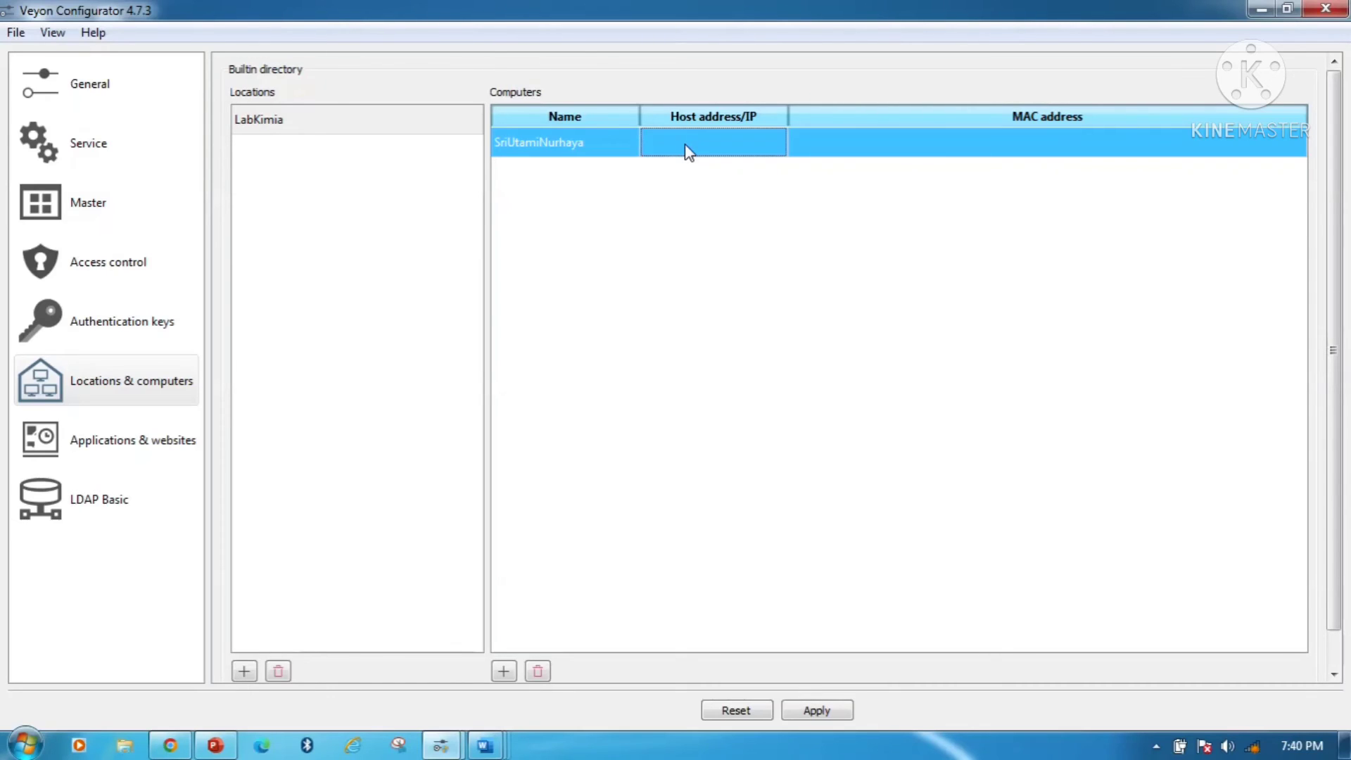
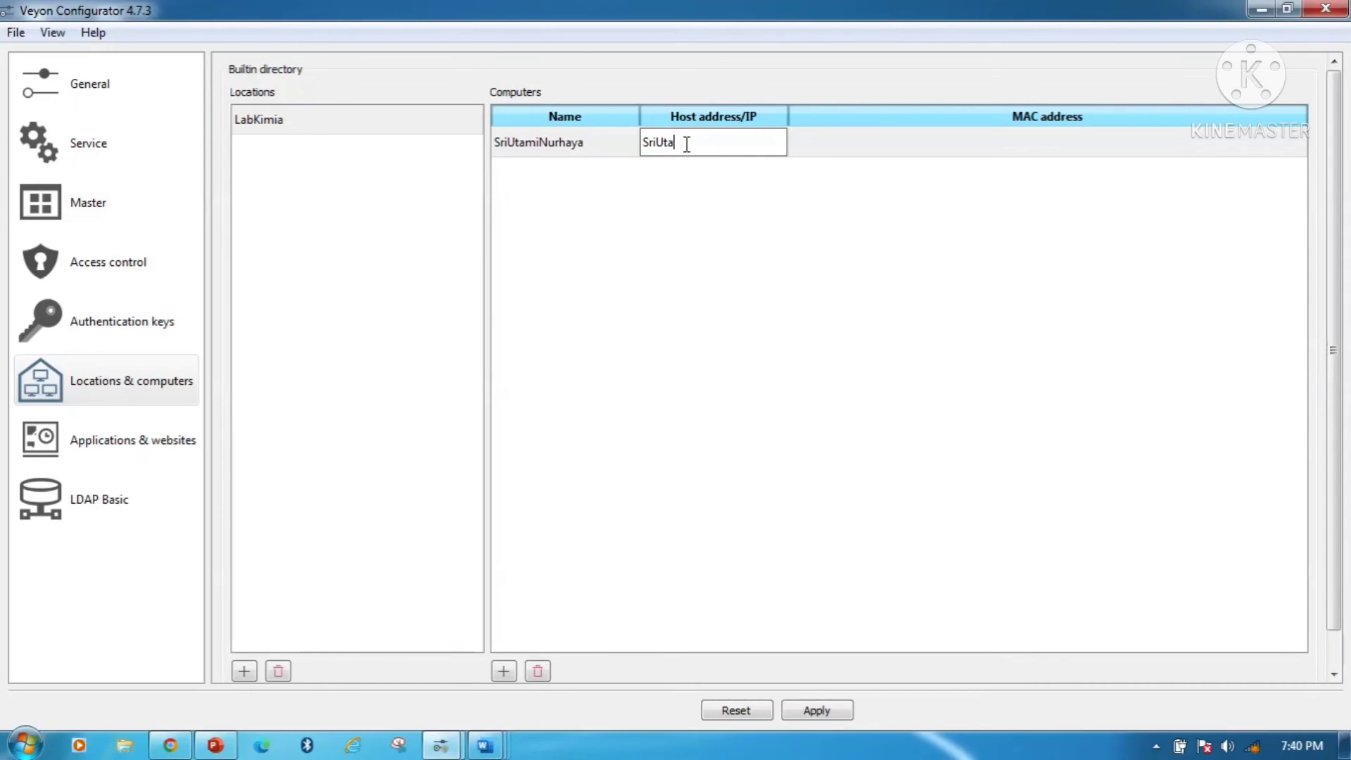
click(817, 711)
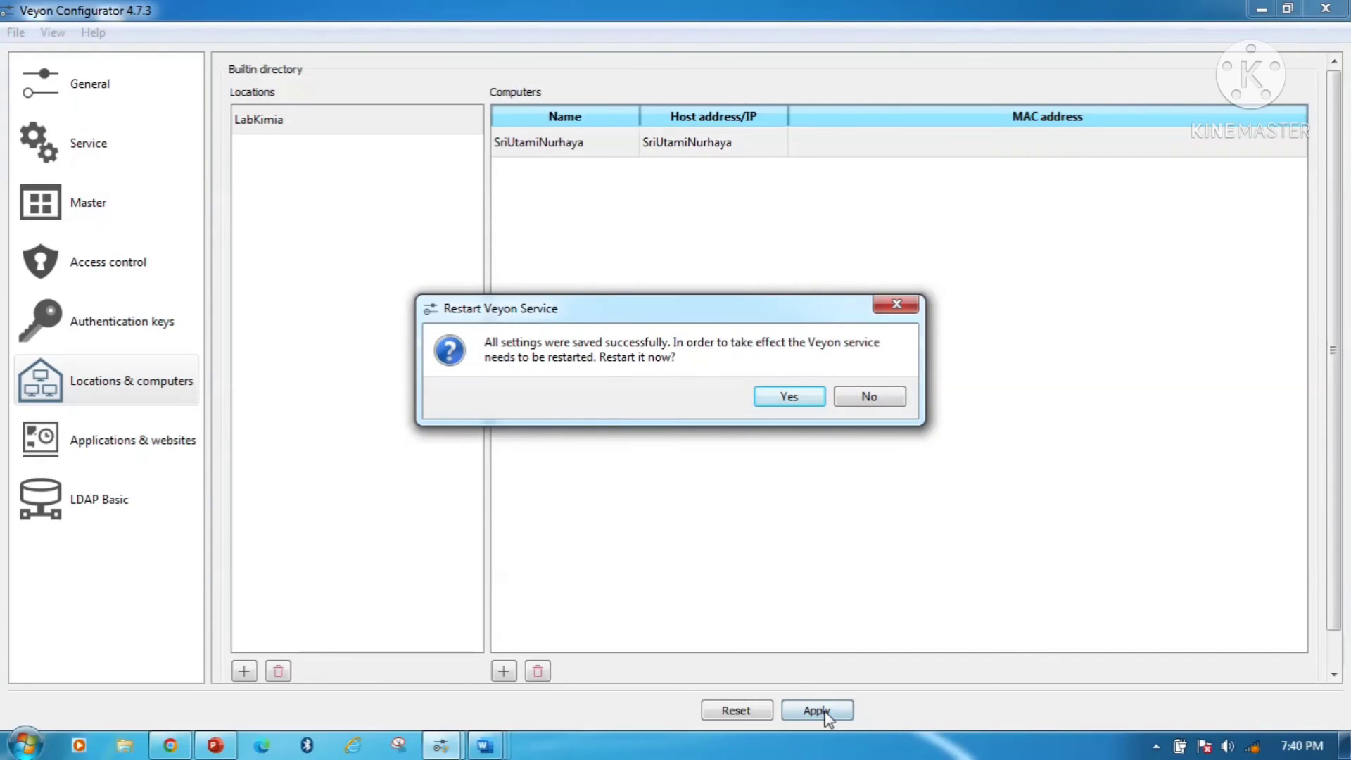
click(790, 396)
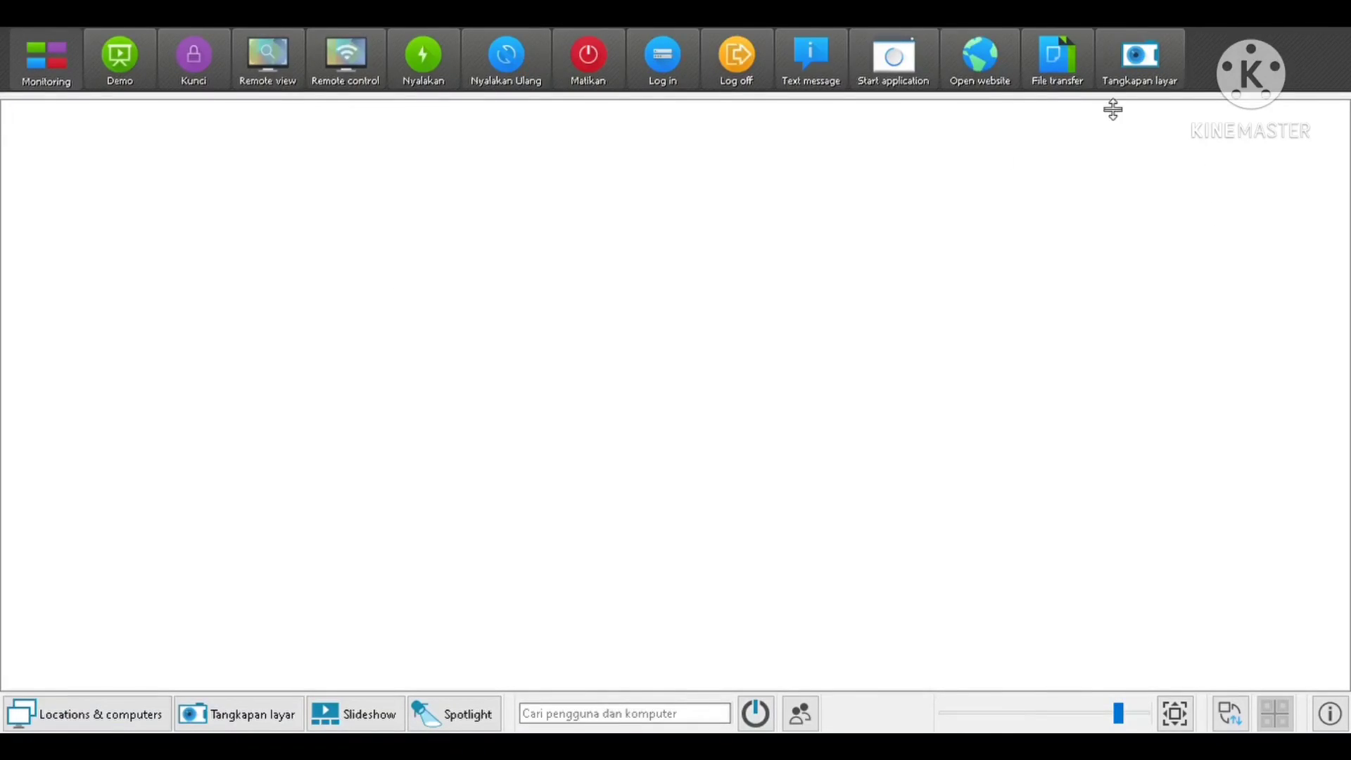
- Open Veyon Master's Locations & computers panel to show the LabKimia location
click(127, 727)
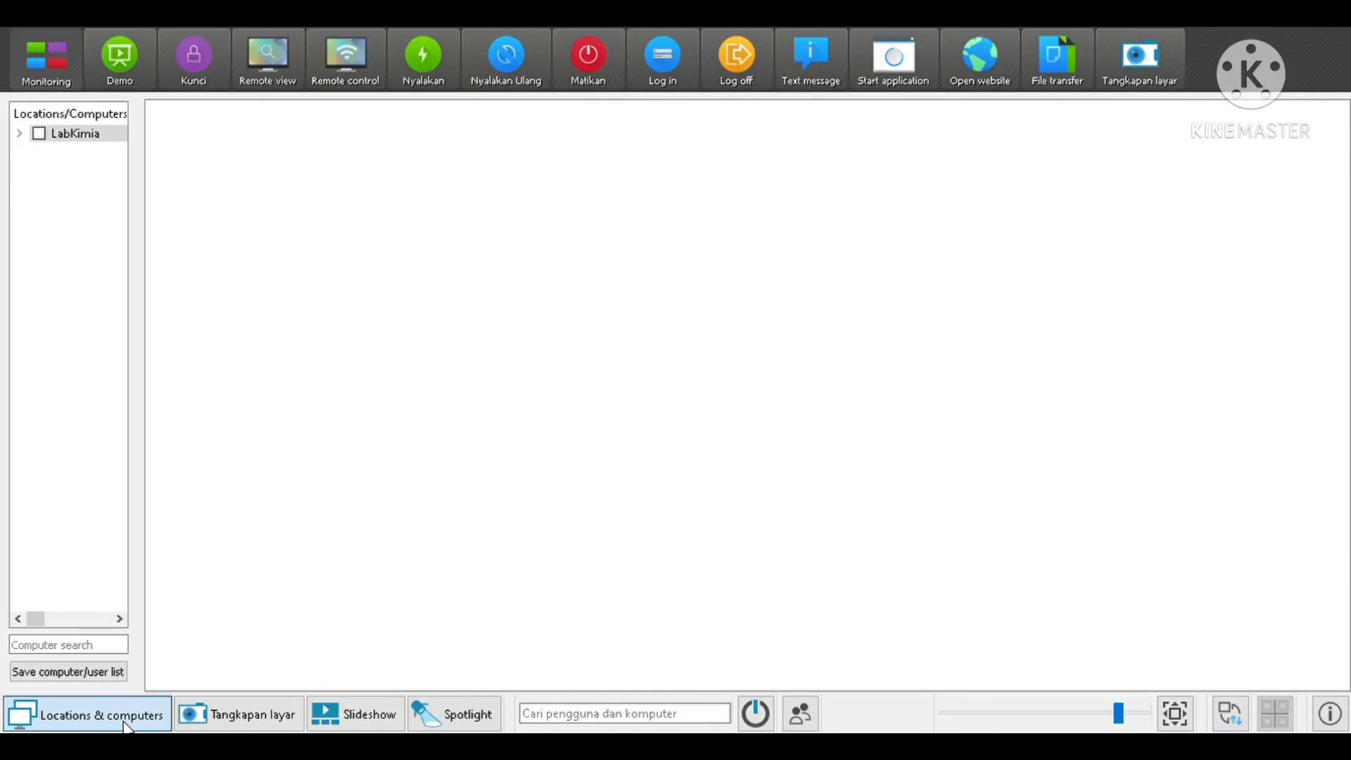
- Tick LabKimia so its computer appears as a tile, then select and deselect the tile
click(40, 135)
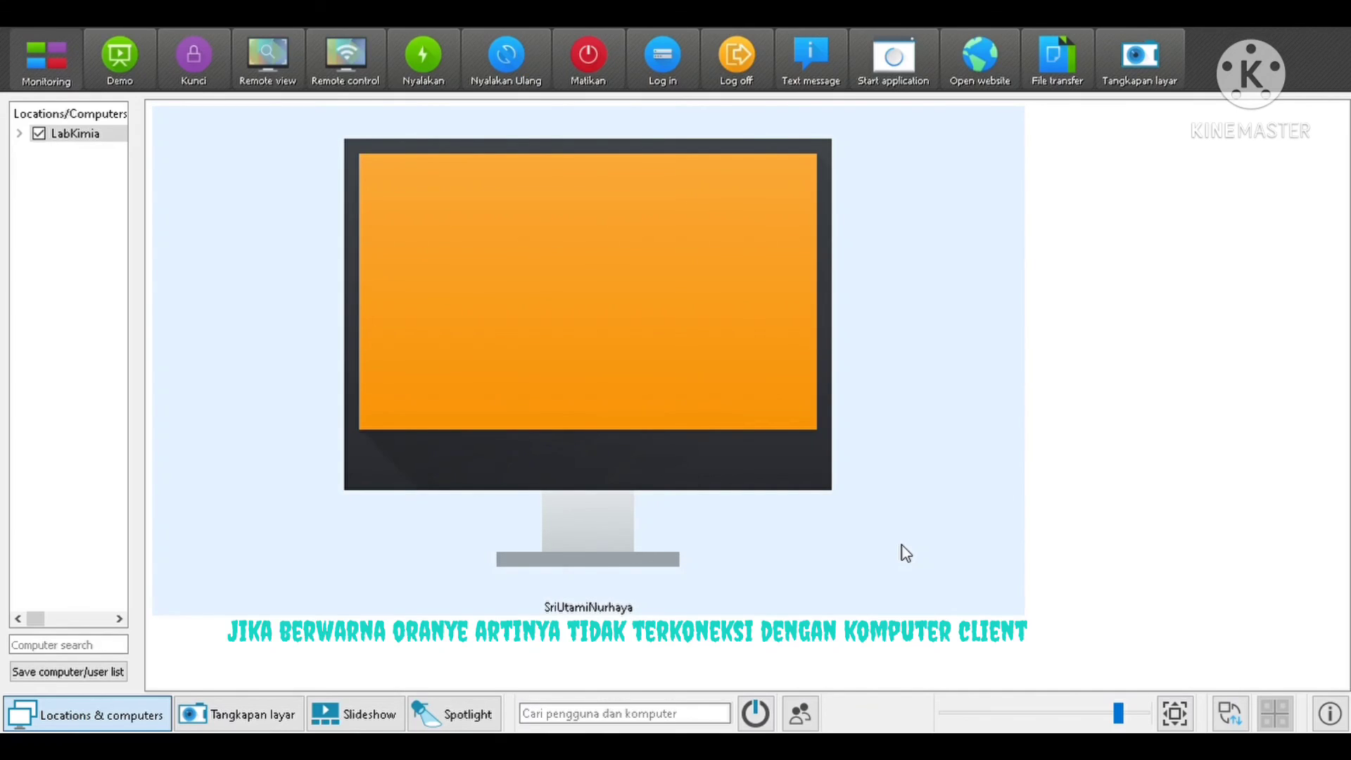
click(906, 553)
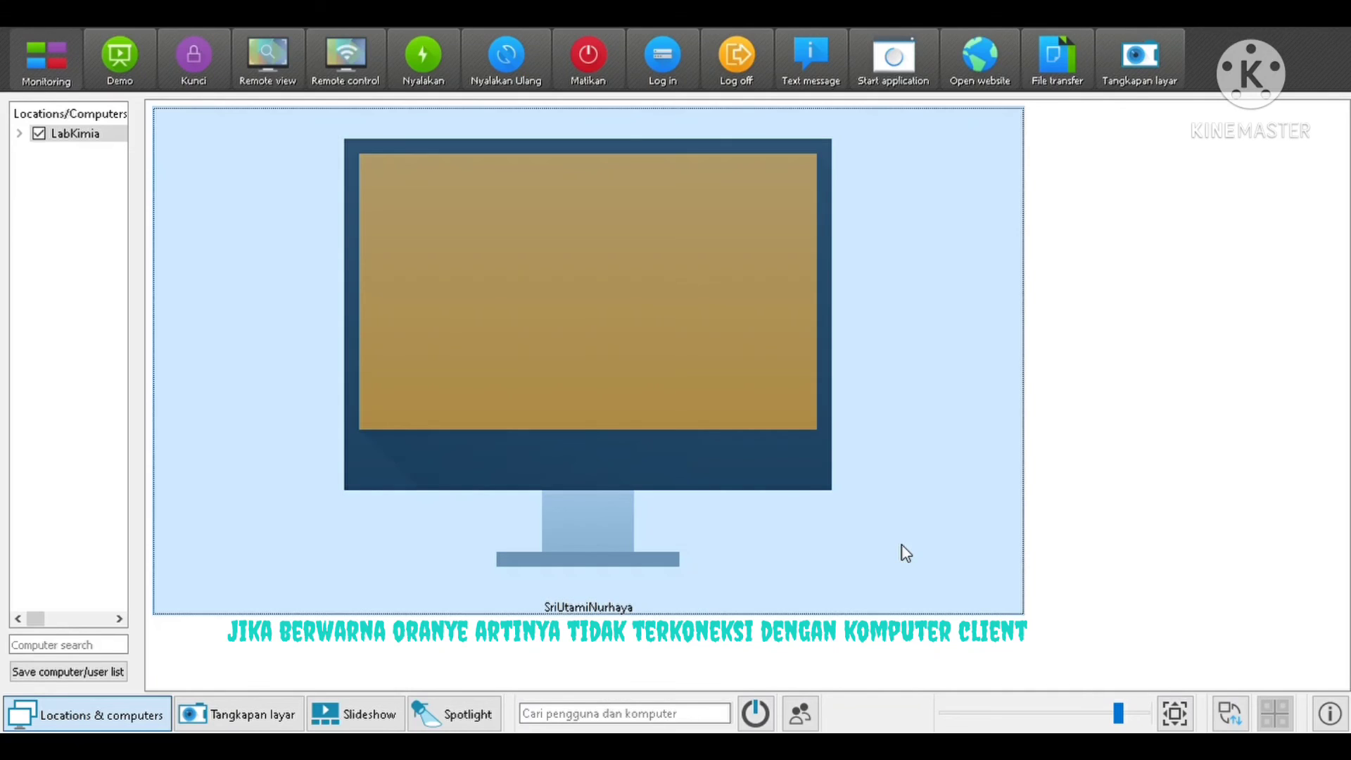
click(1171, 492)
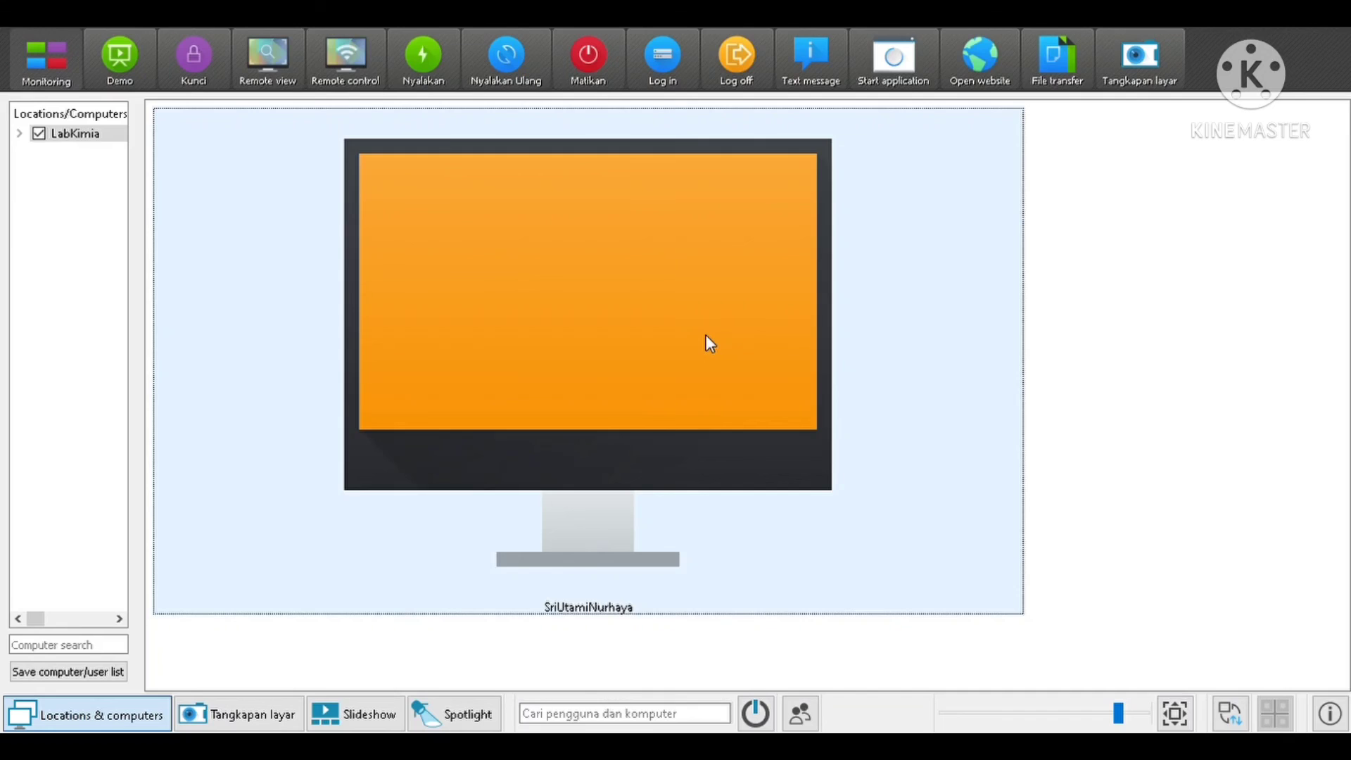